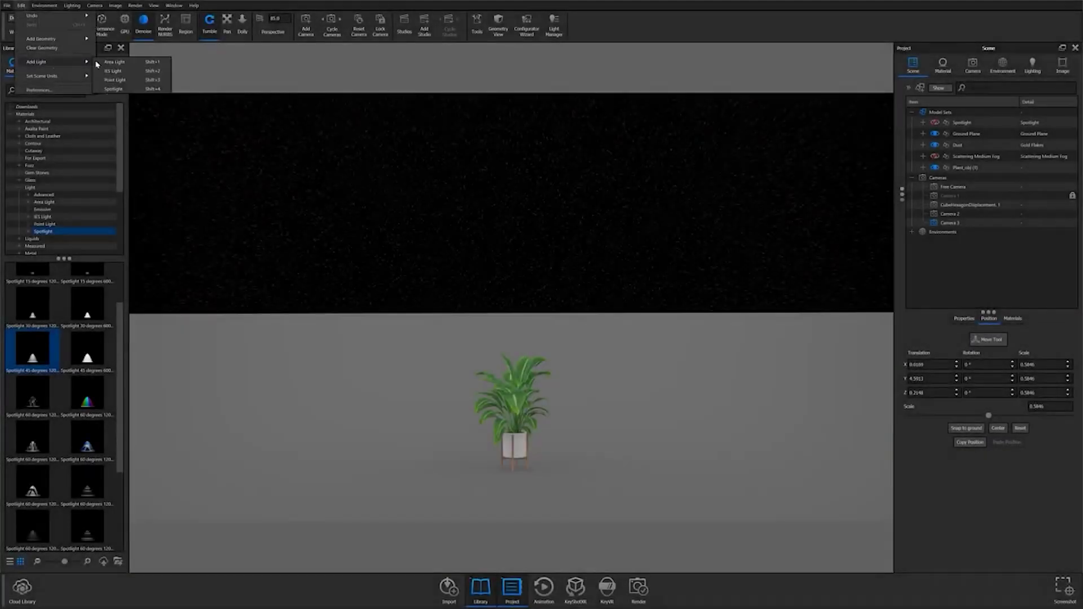
# Add a spotlight above the potted plant and show the settings of Camera 3
pyautogui.click(150, 90)
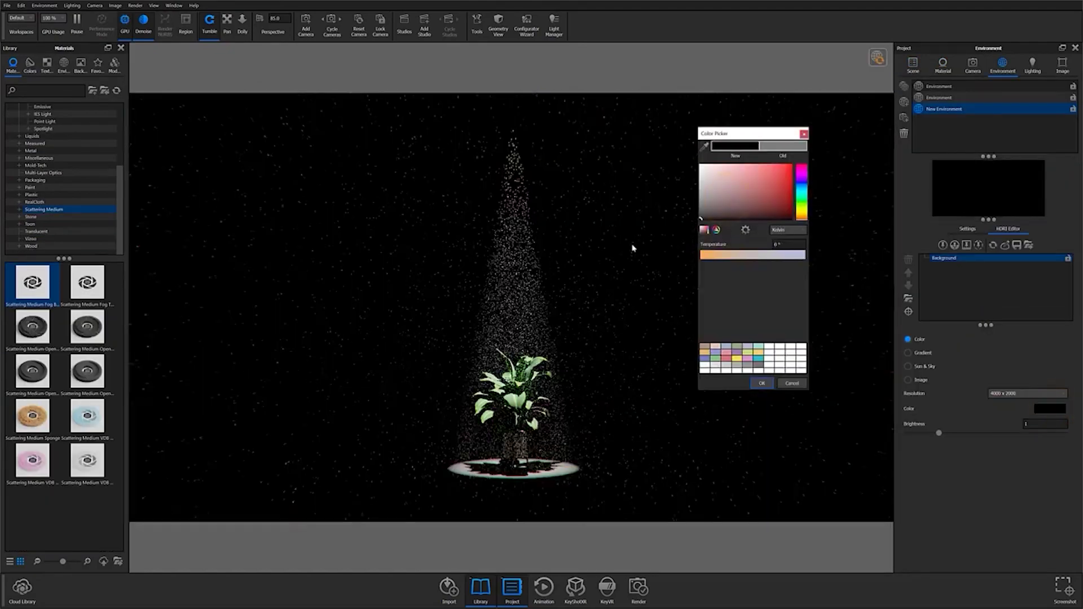
pyautogui.click(762, 383)
pyautogui.click(972, 65)
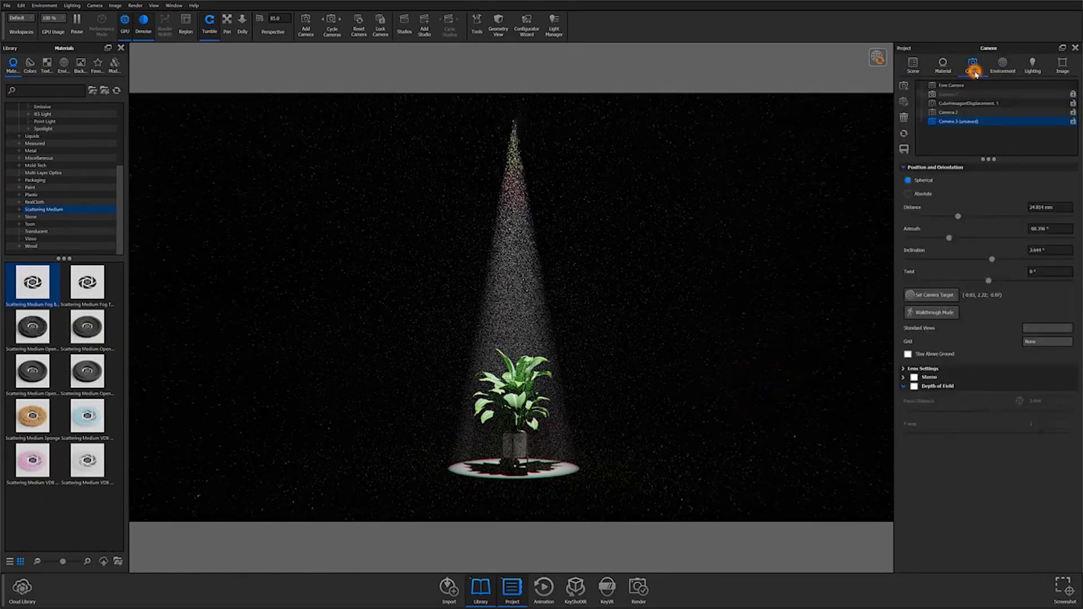
pyautogui.click(948, 121)
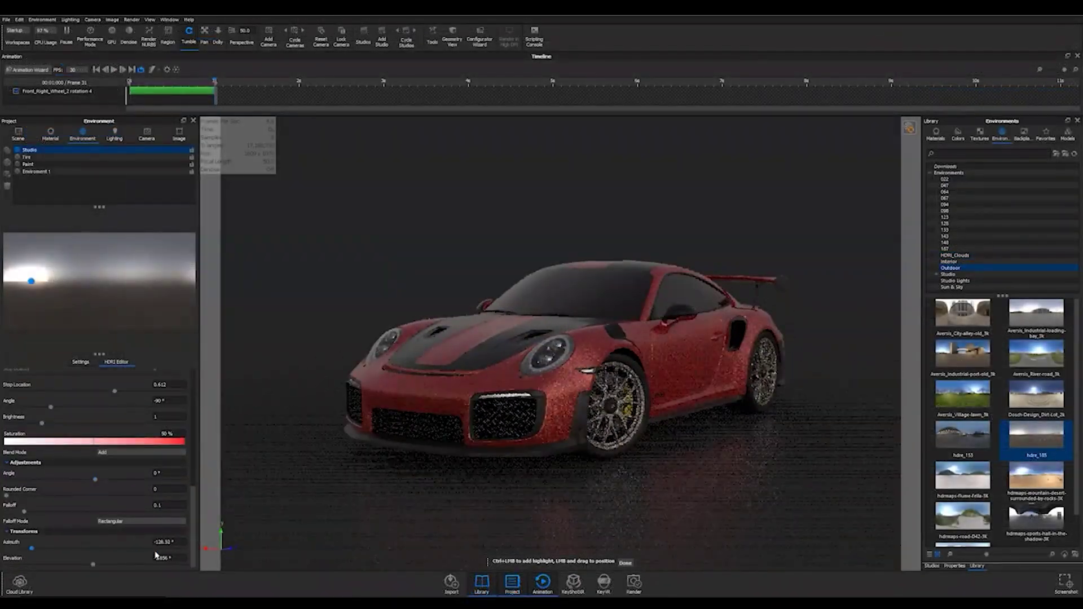
# Rotate the selected gradient pin in the car's Studio environment by adjusting its azimuth
pyautogui.moveTo(83, 548); pyautogui.dragTo(51, 549)
pyautogui.scroll(-1, 75, 539)
pyautogui.scroll(1, 75, 539)
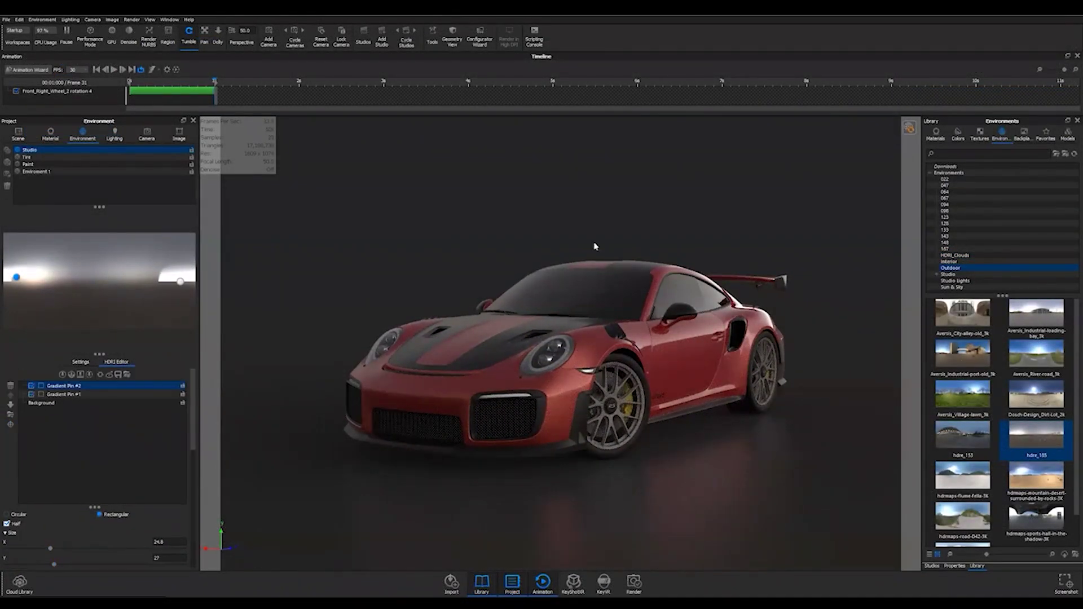
# Add a circular pin to the car's Studio environment, reposition it on the HDRI map and toggle its visibility
pyautogui.click(62, 374)
pyautogui.scroll(-3, 61, 513)
pyautogui.click(141, 513)
pyautogui.scroll(3, 113, 451)
pyautogui.moveTo(99, 281); pyautogui.dragTo(141, 280)
pyautogui.click(31, 386)
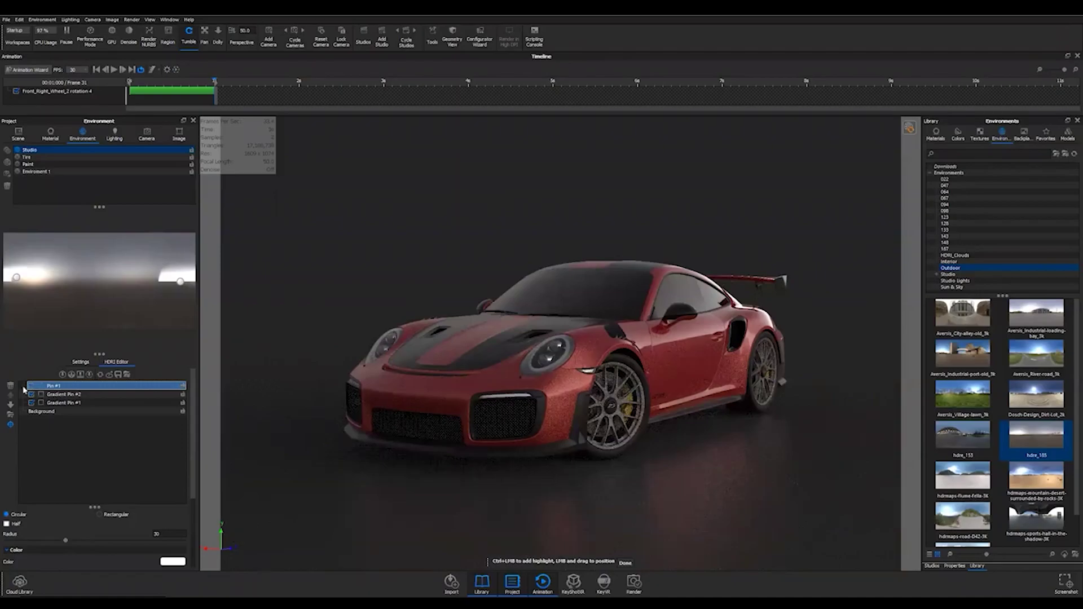
pyautogui.click(31, 386)
# Select the second gradient pin and move its light across the HDRI map
pyautogui.click(55, 395)
pyautogui.click(89, 374)
pyautogui.moveTo(16, 277); pyautogui.dragTo(141, 281)
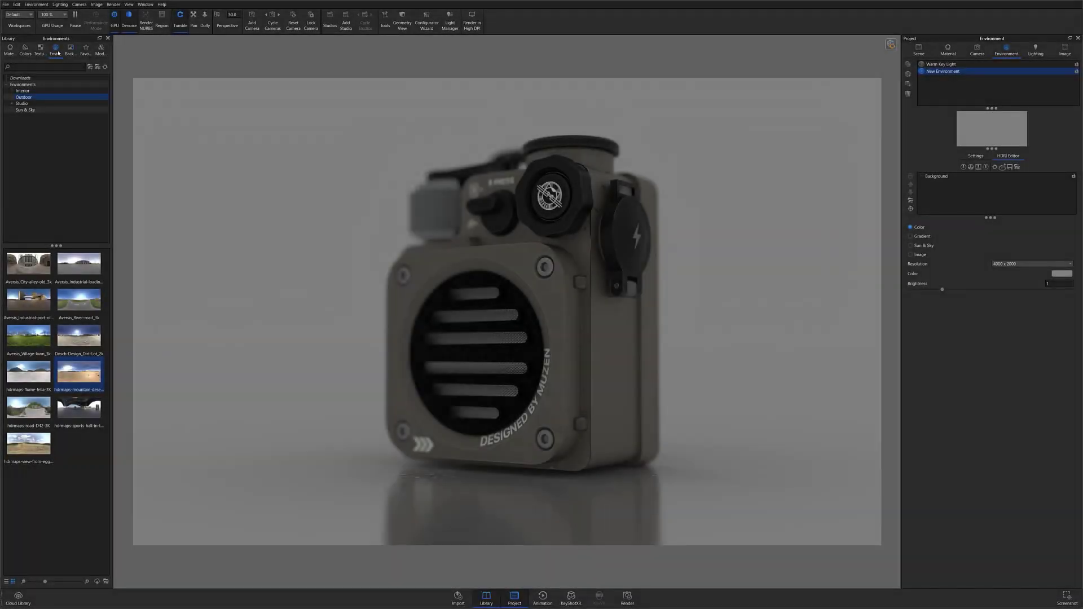
# Drop the mountain desert HDRI from the outdoor environments onto the speaker scene
pyautogui.click(58, 51)
pyautogui.moveTo(63, 384); pyautogui.dragTo(265, 358)
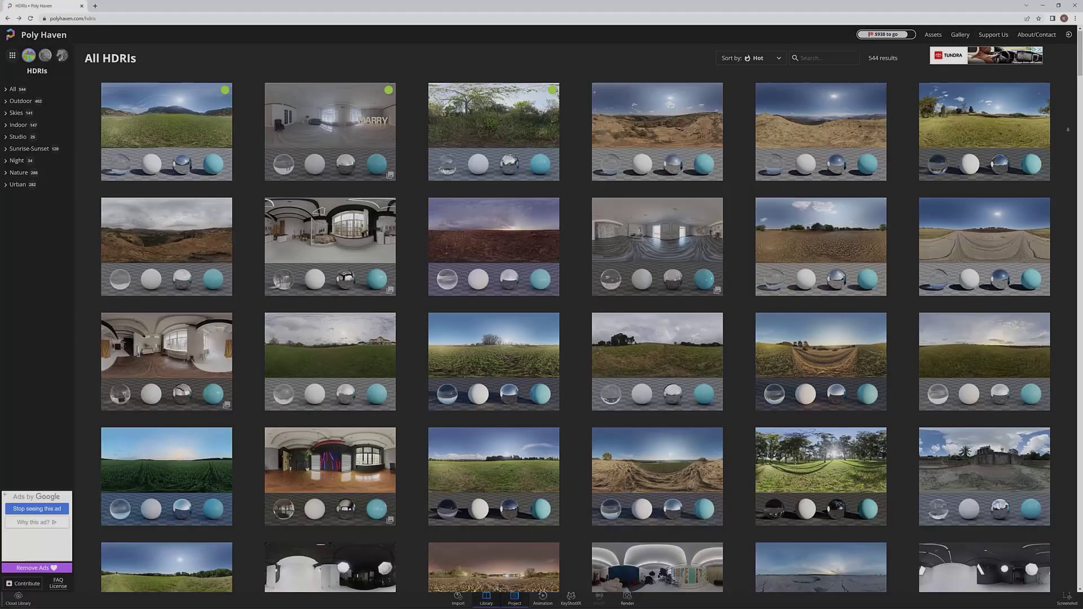
# Switch to the Poly Haven website in the browser and browse its HDRI collection
pyautogui.scroll(-4, 542, 315)
pyautogui.scroll(-10, 542, 316)
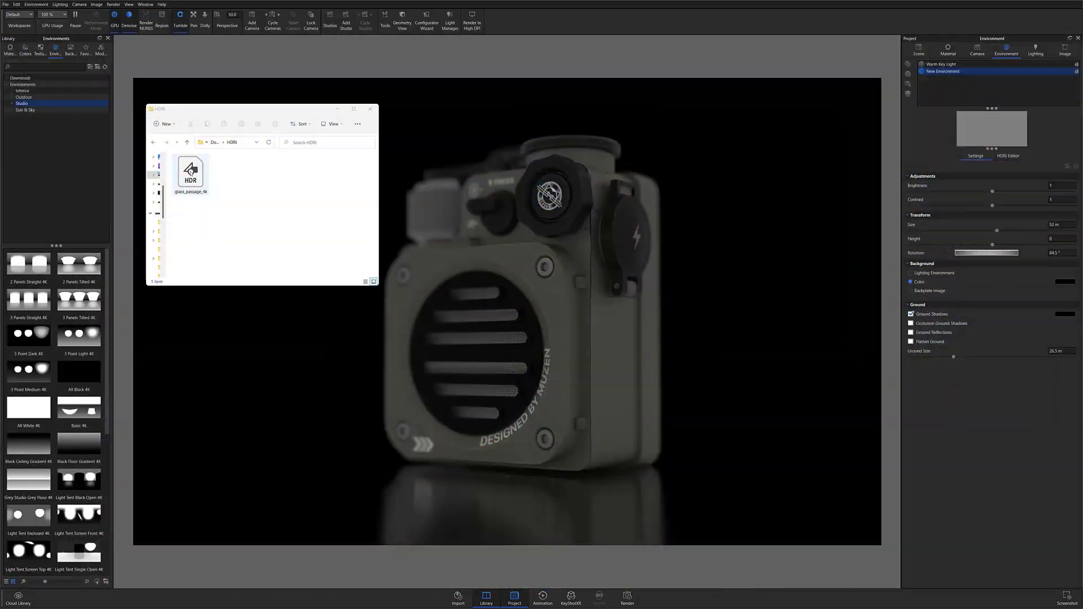
pyautogui.moveTo(191, 172); pyautogui.dragTo(940, 95)
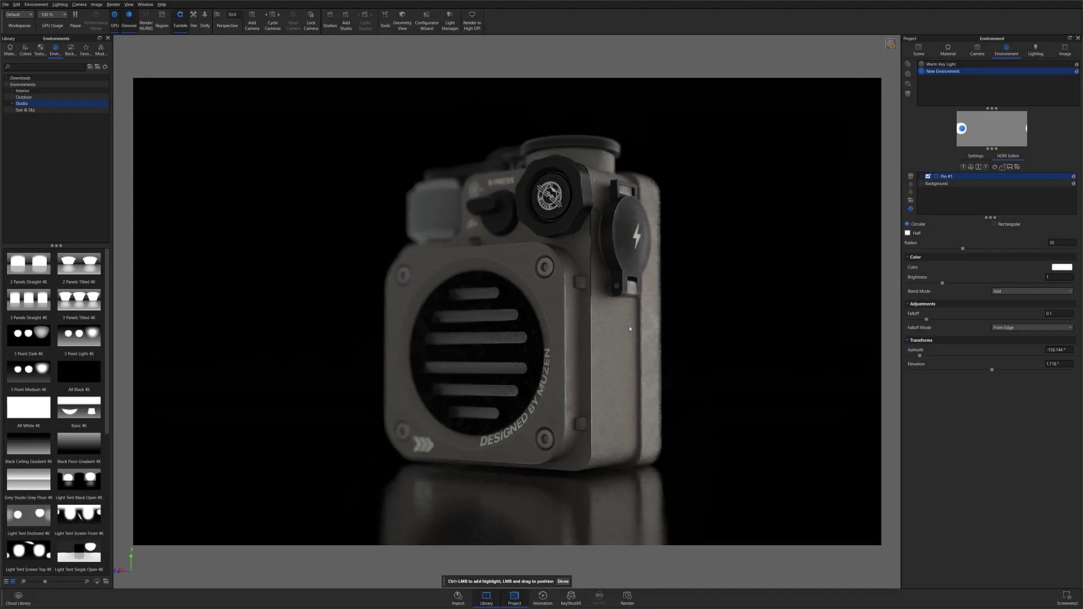
# Add two more circular pins to the speaker's new environment and select Pin #2
pyautogui.click(1046, 438)
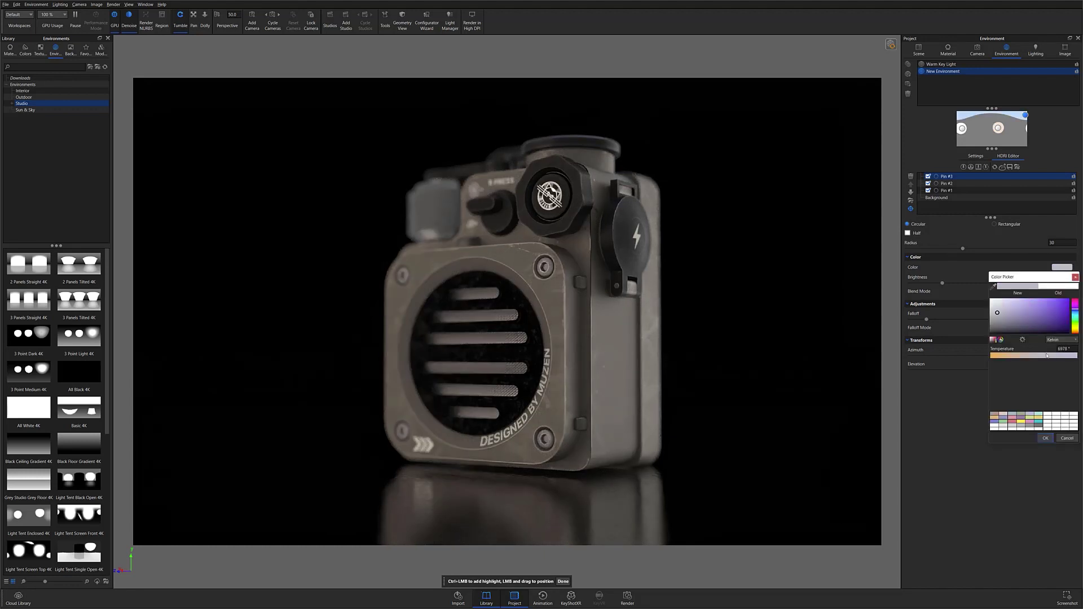
pyautogui.click(1045, 439)
pyautogui.click(946, 184)
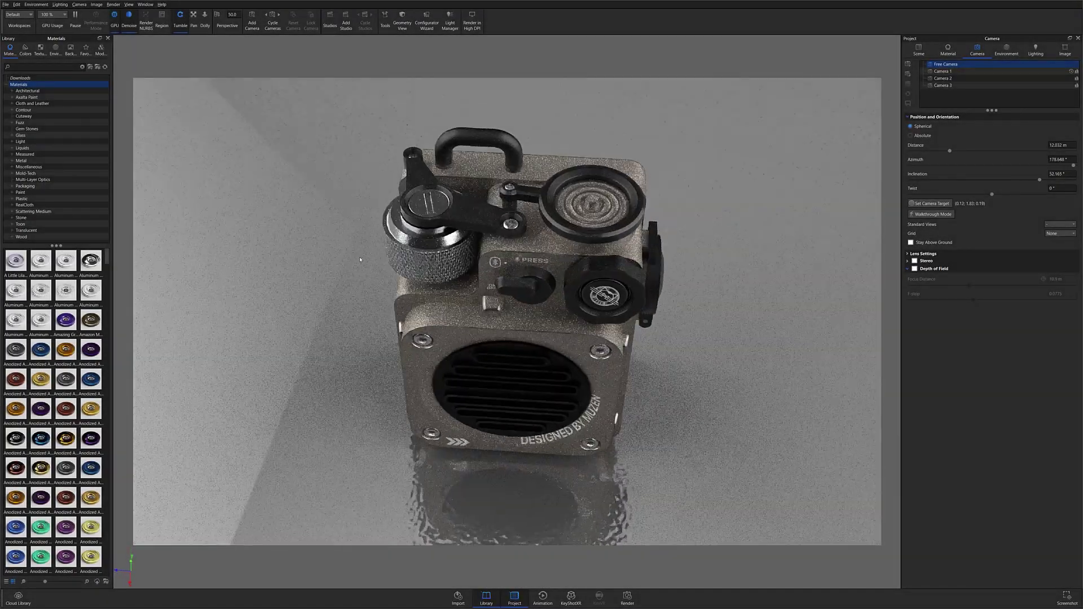
# Browse the Outdoor, Sun & Sky and Studio categories of the environment library and look at the two- and three-panel studio presets
pyautogui.moveTo(360, 259); pyautogui.dragTo(785, 190)
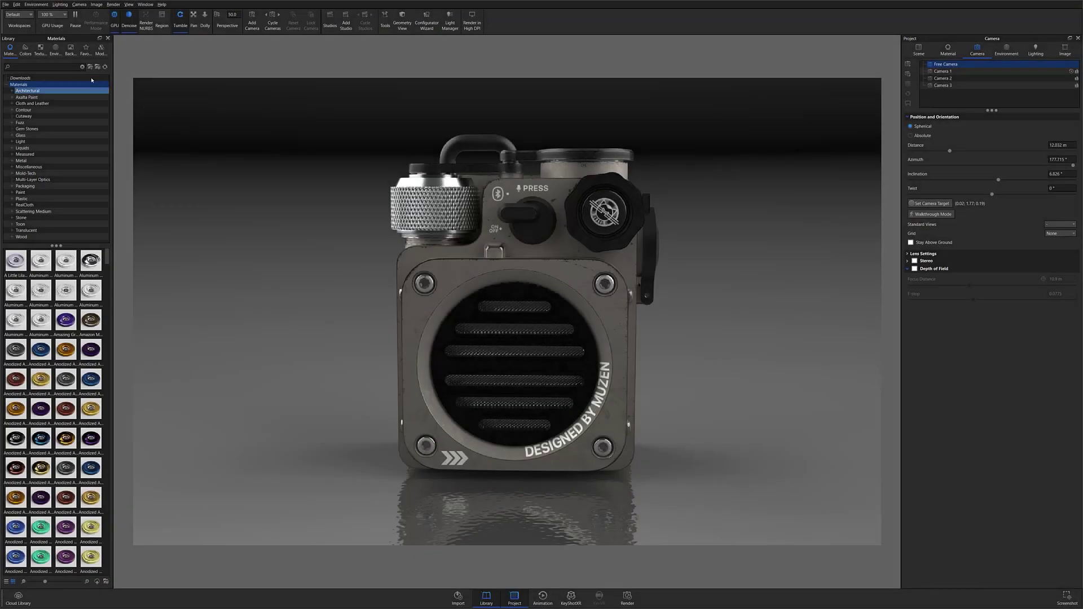
pyautogui.click(56, 48)
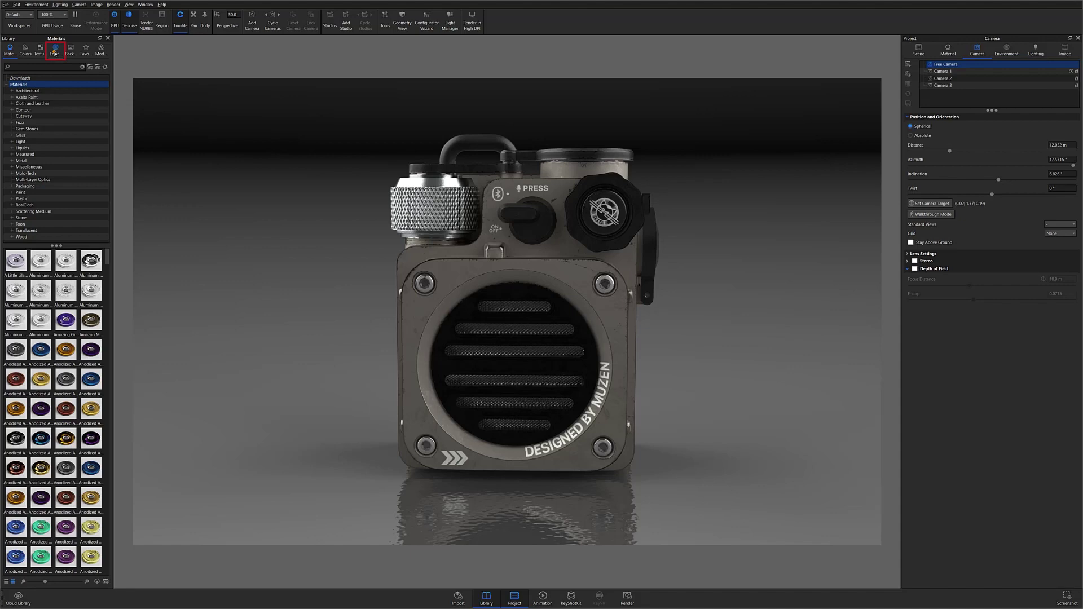
pyautogui.click(33, 97)
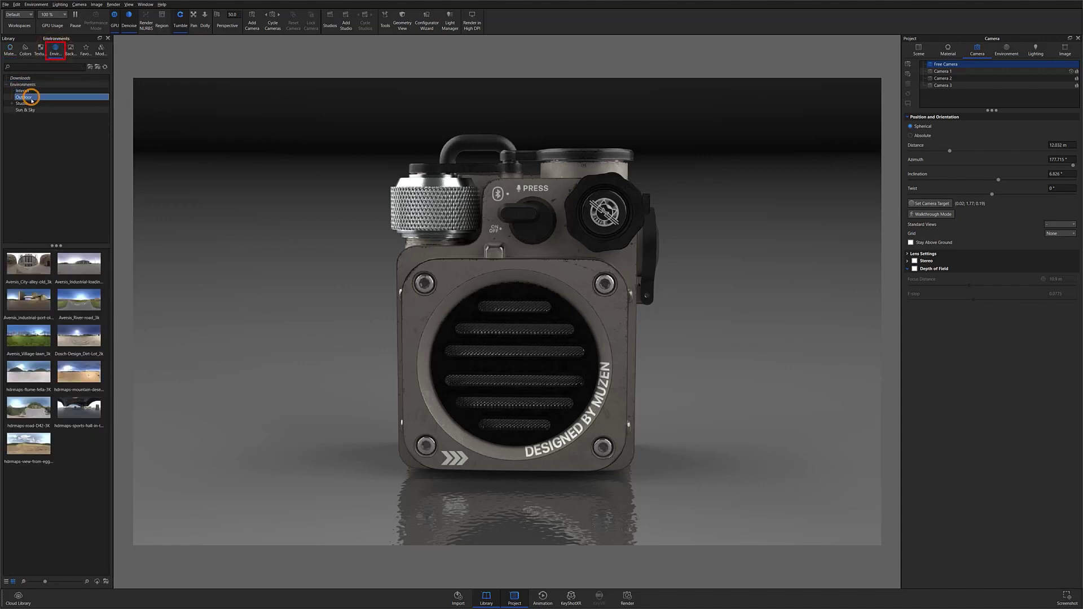
pyautogui.click(25, 103)
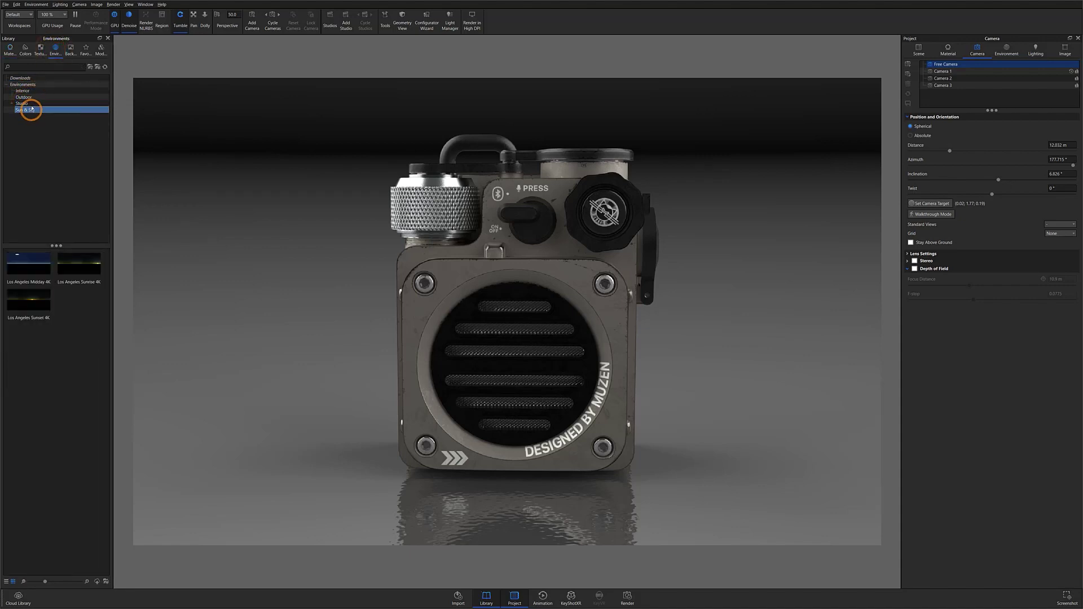
pyautogui.click(26, 104)
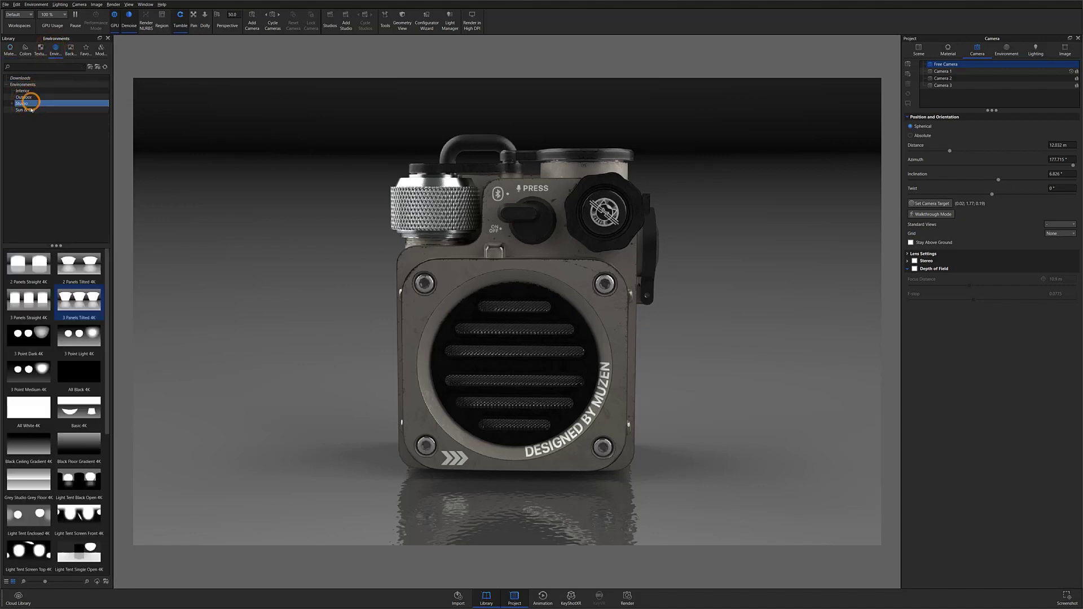
pyautogui.click(30, 264)
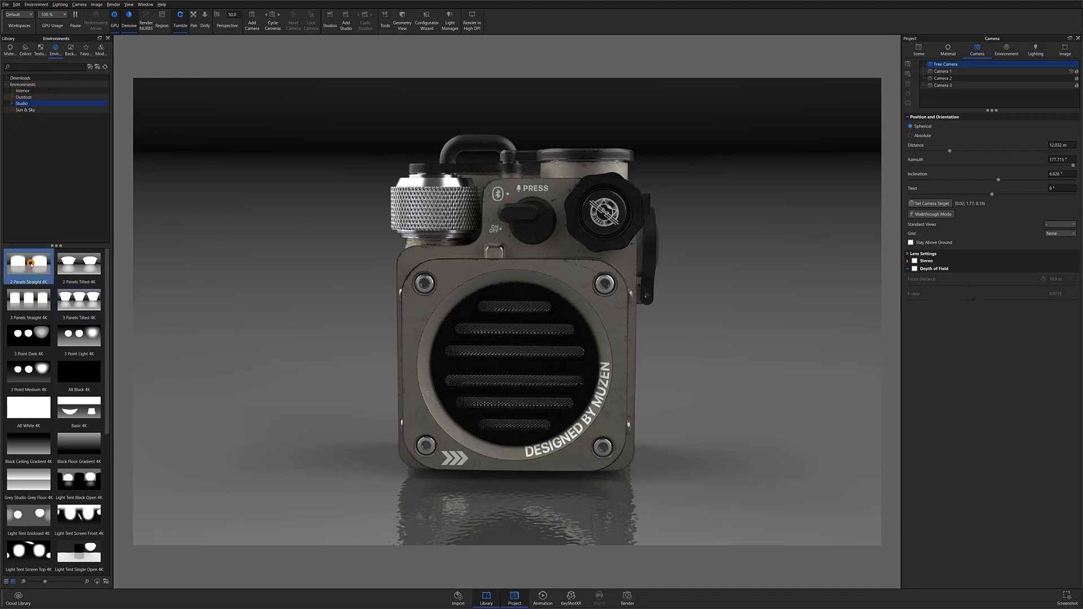
pyautogui.click(70, 265)
pyautogui.click(71, 305)
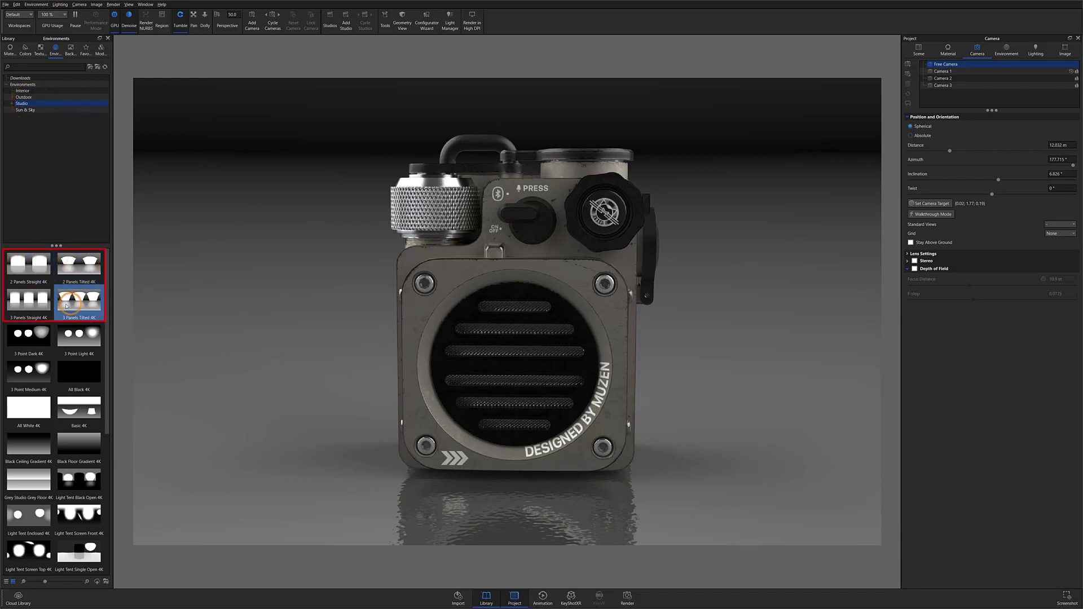
pyautogui.click(26, 304)
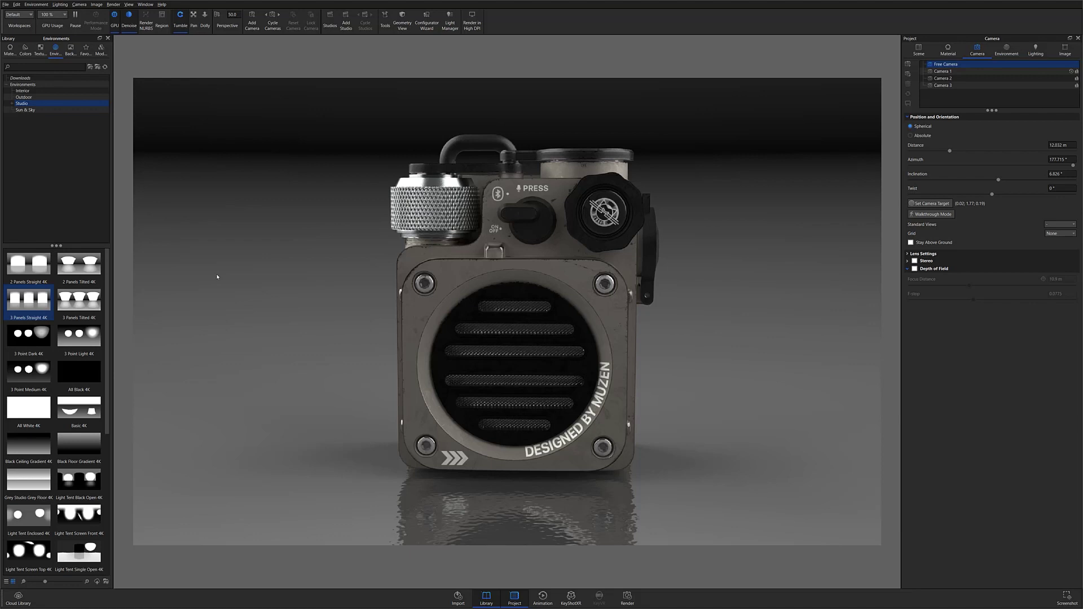
# Create a blank environment map for the speaker scene and open it in the HDRI Editor
pyautogui.click(1007, 52)
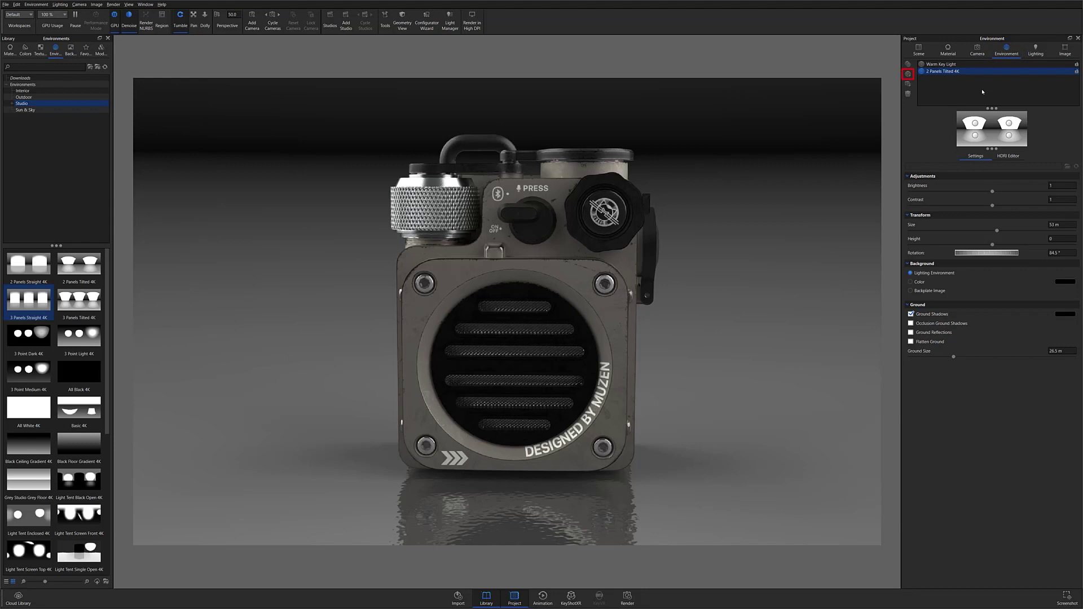
pyautogui.click(908, 74)
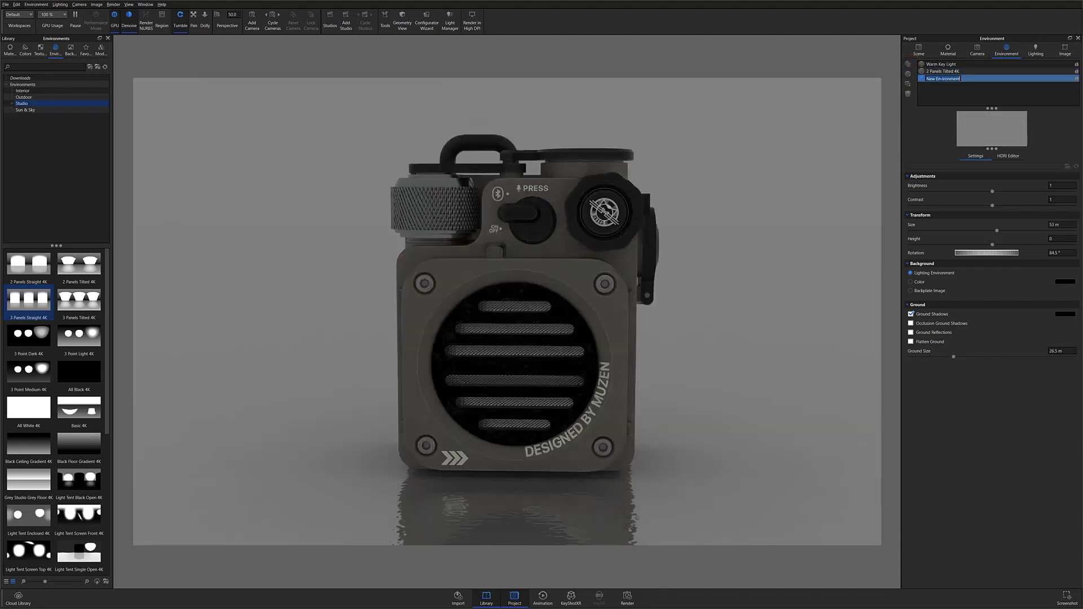
pyautogui.click(990, 139)
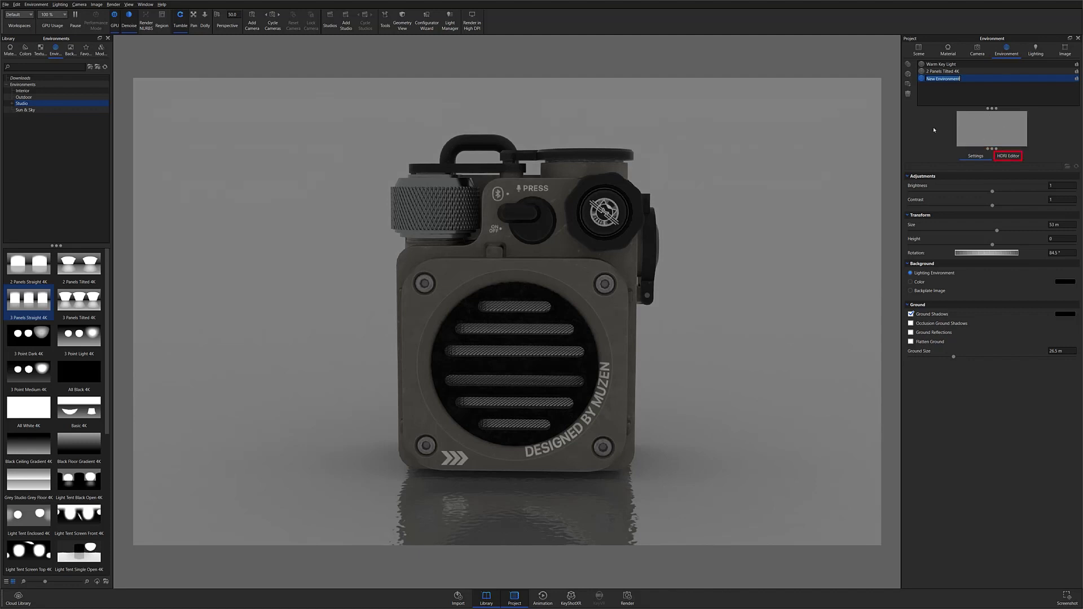
pyautogui.click(1008, 156)
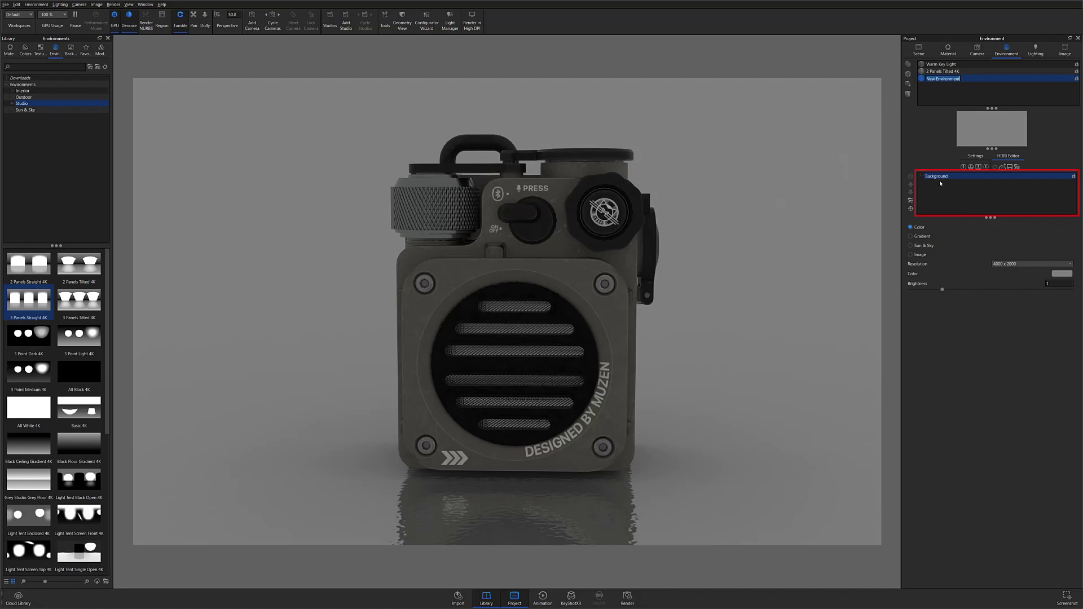
# Try the Gradient, Sun & Sky and Image background types for the new environment and return to Color
pyautogui.click(910, 177)
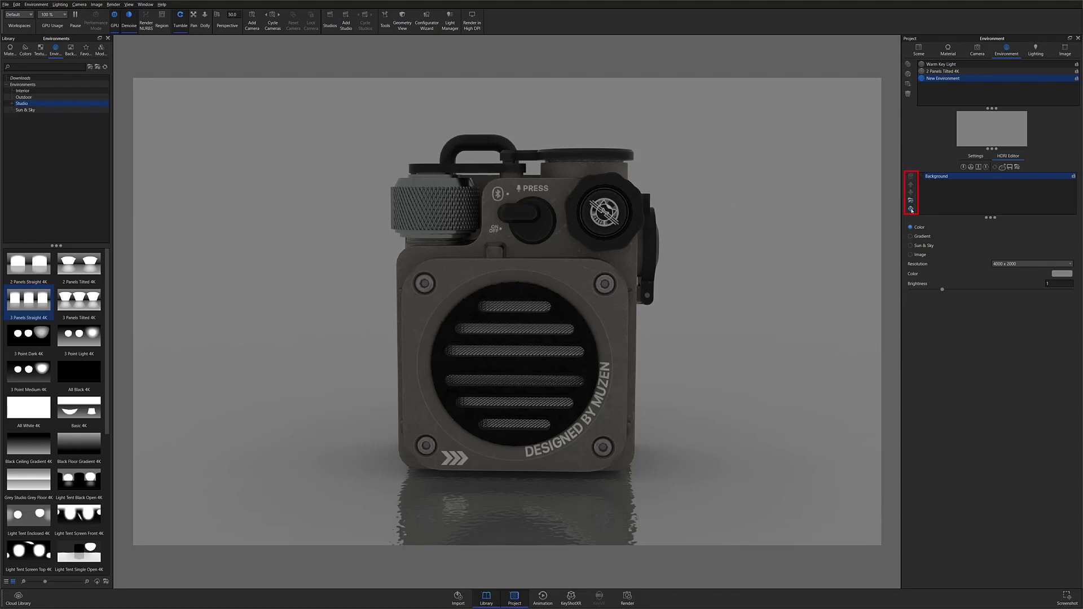
pyautogui.click(911, 237)
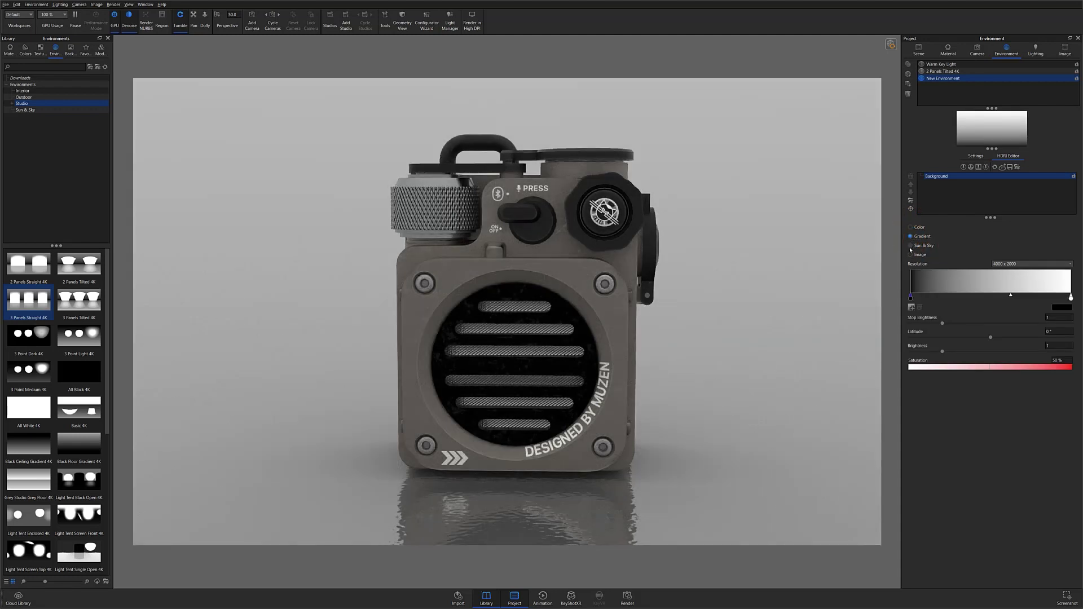
pyautogui.click(911, 246)
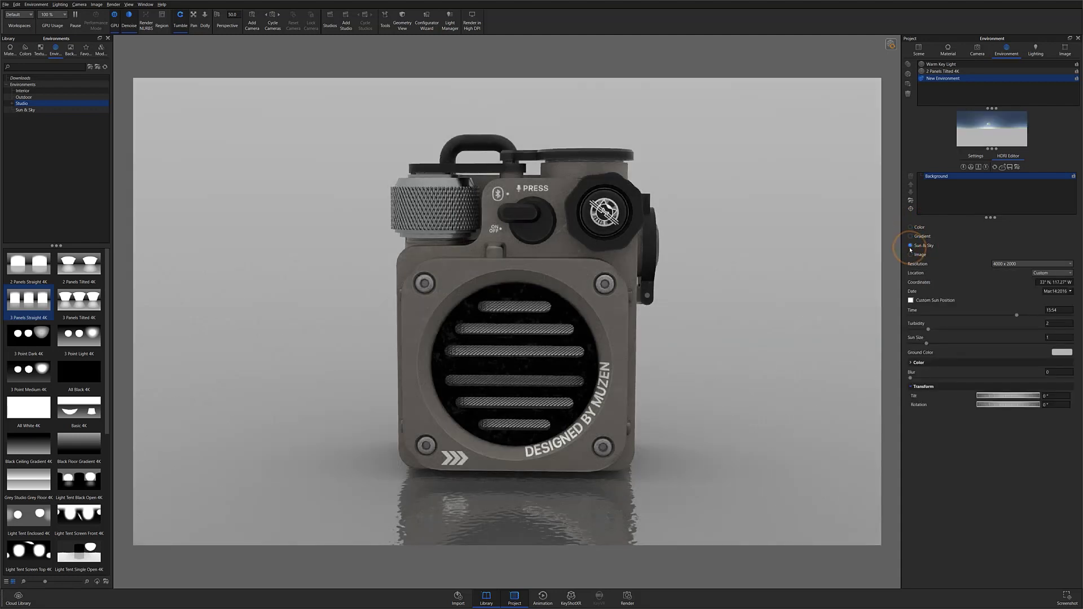
pyautogui.click(911, 255)
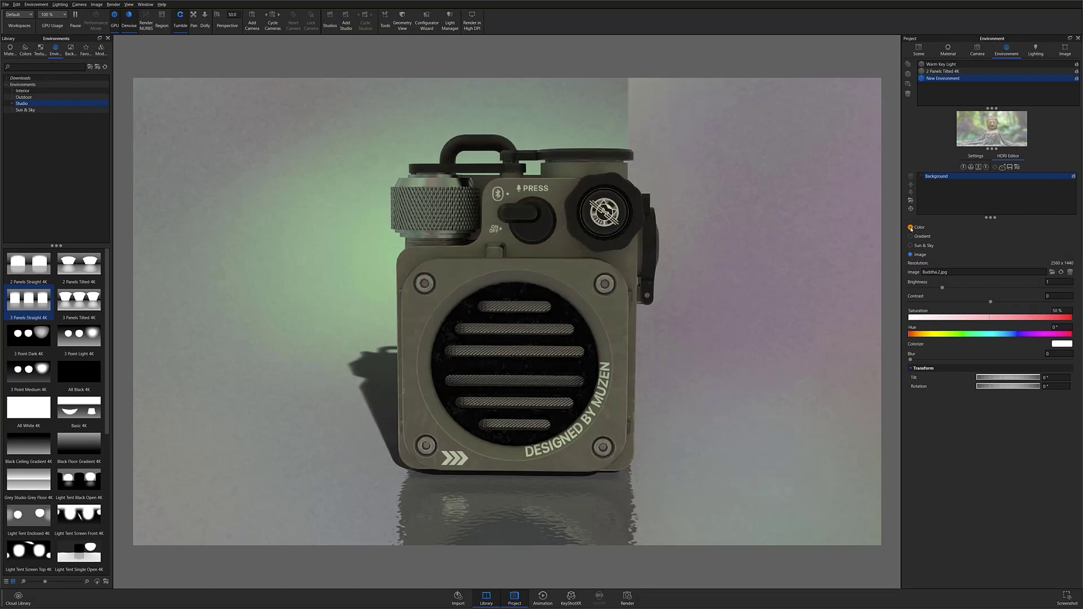
pyautogui.click(911, 227)
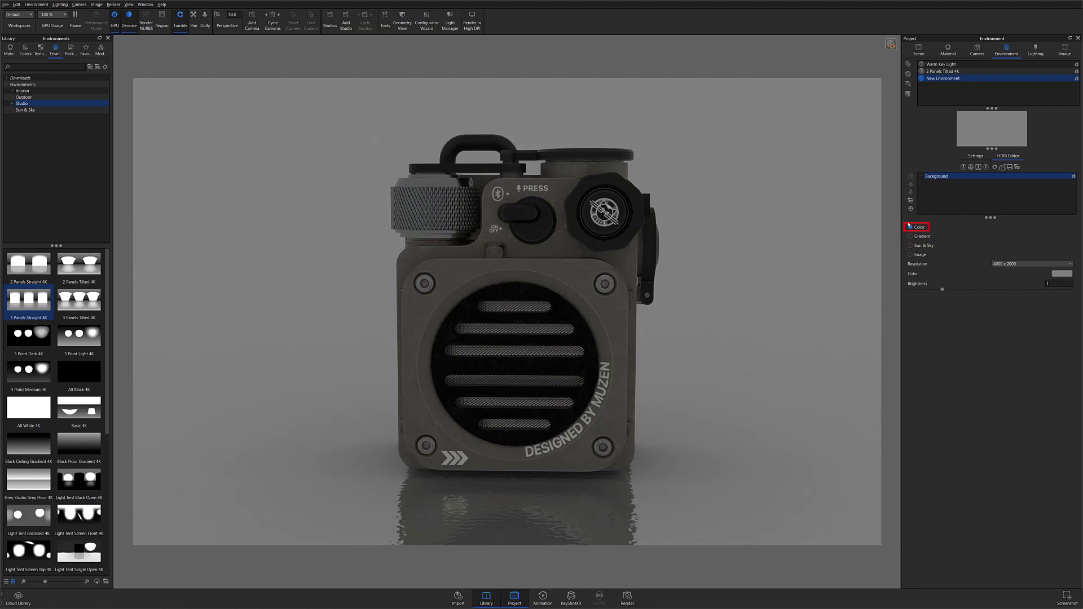
pyautogui.click(928, 247)
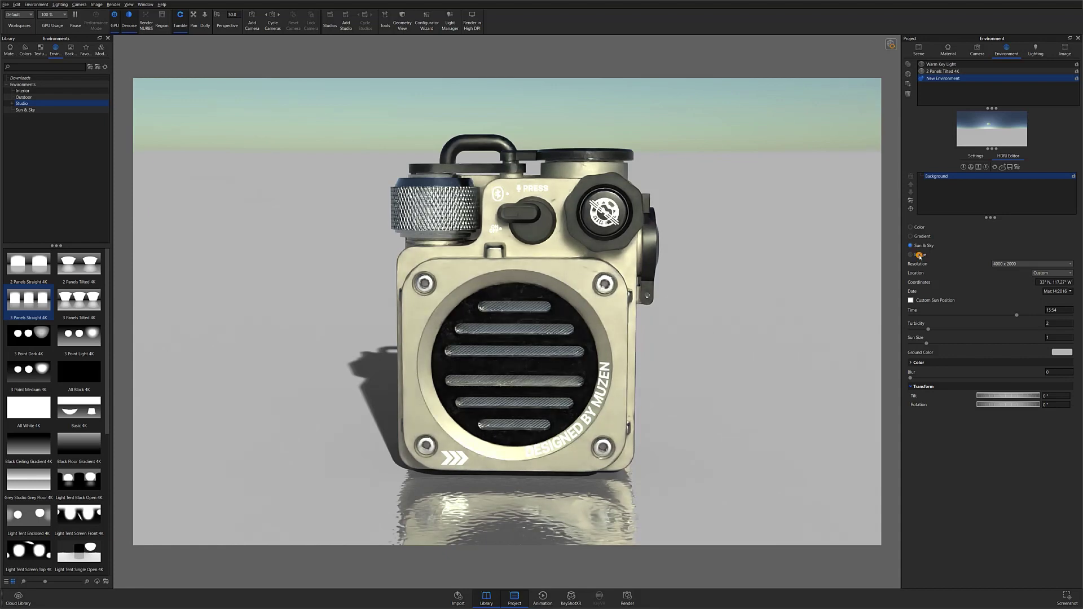
pyautogui.click(919, 255)
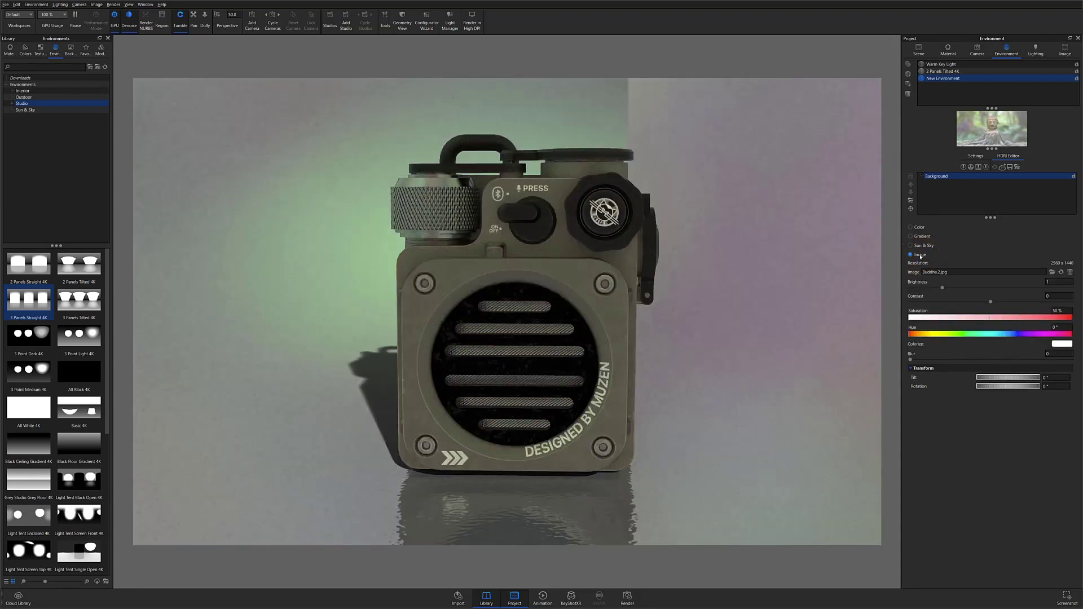
pyautogui.click(920, 228)
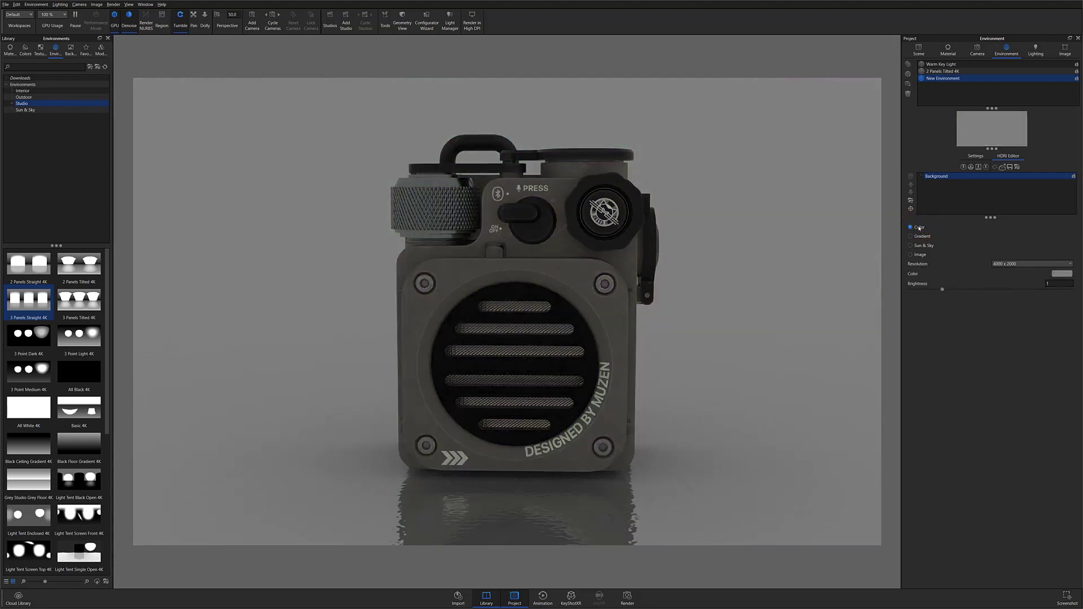
# Add a circular pin to the new environment at about -2.9° azimuth and -9.2° elevation, and end highlight placement
pyautogui.click(963, 167)
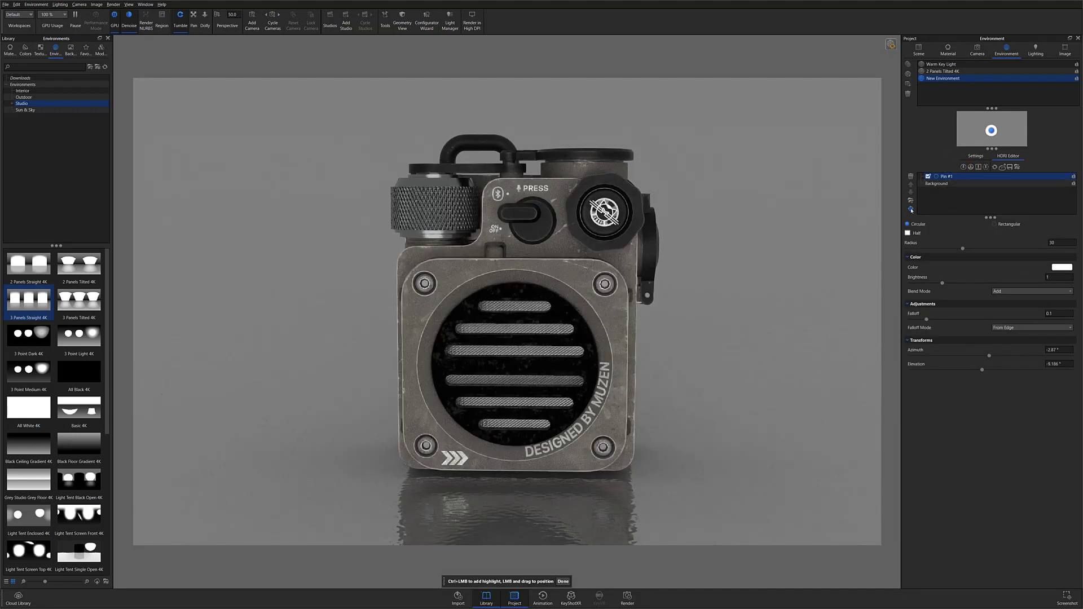
pyautogui.click(911, 209)
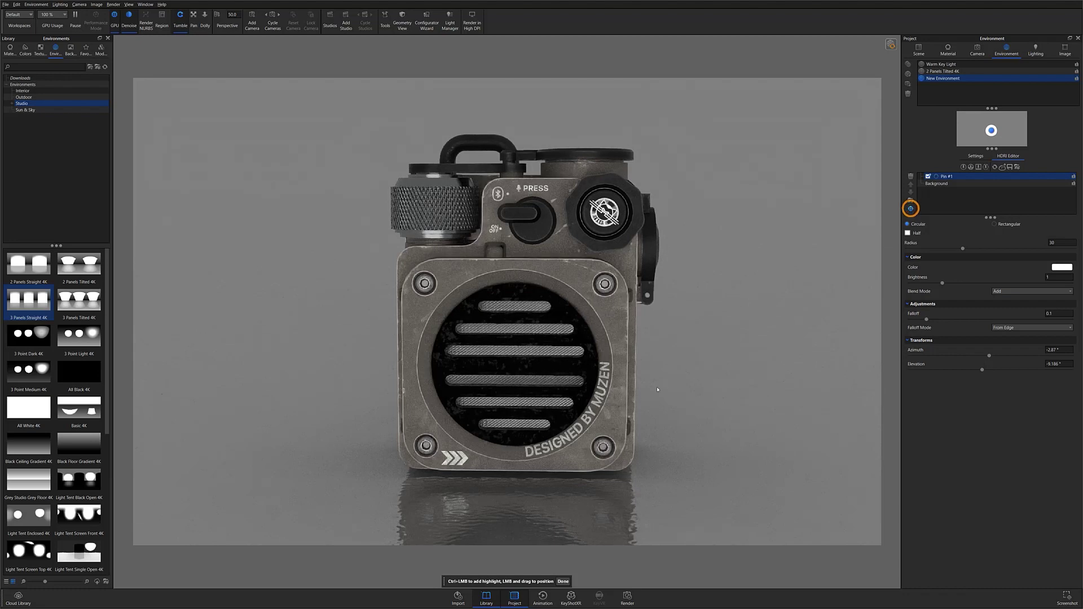
# Reposition the first pin with Set Highlight, trying the speaker's front and top before lighting its side at about -162.8° azimuth and -9.4° elevation
pyautogui.click(625, 377)
pyautogui.moveTo(548, 387); pyautogui.dragTo(514, 381)
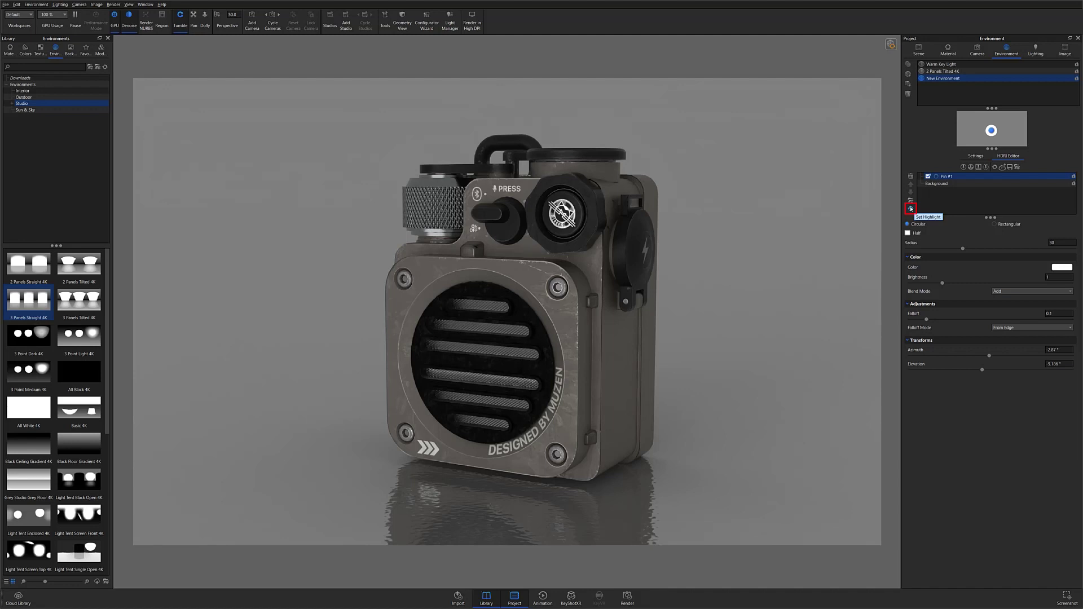
pyautogui.click(910, 209)
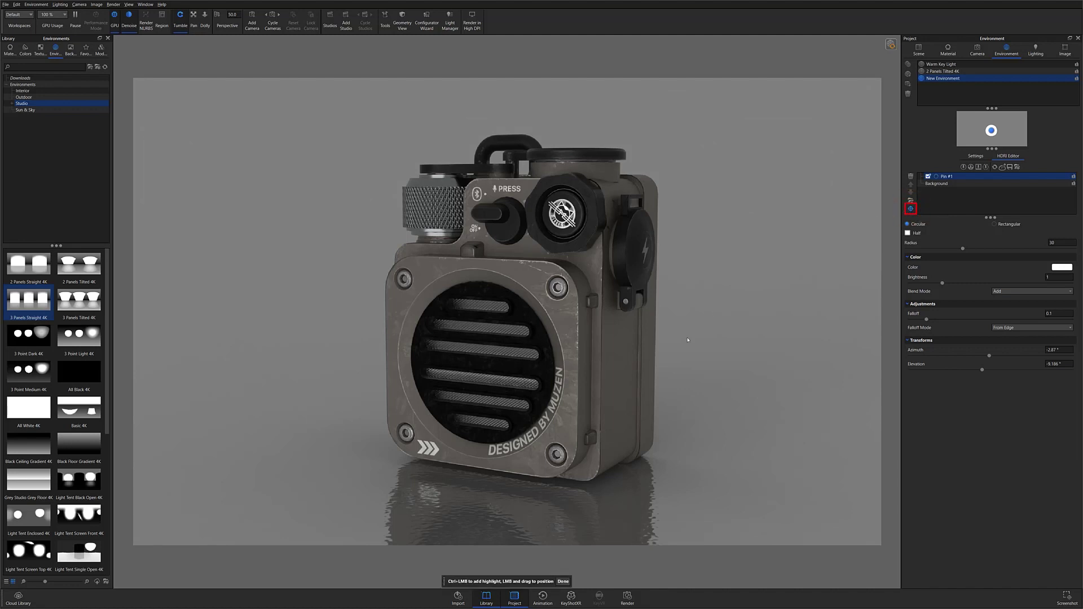
pyautogui.click(618, 366)
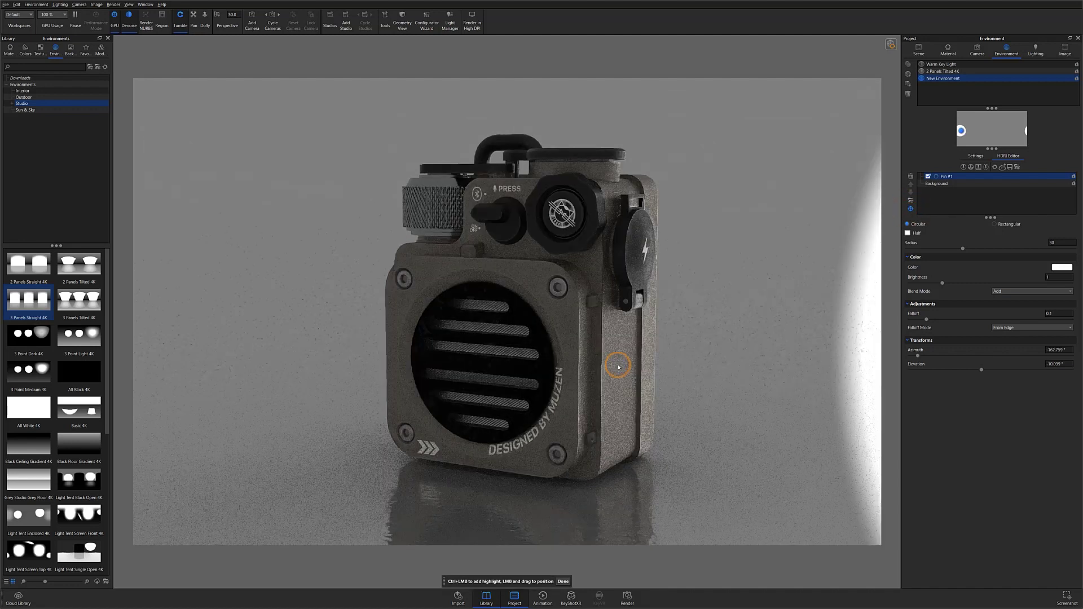
pyautogui.click(572, 311)
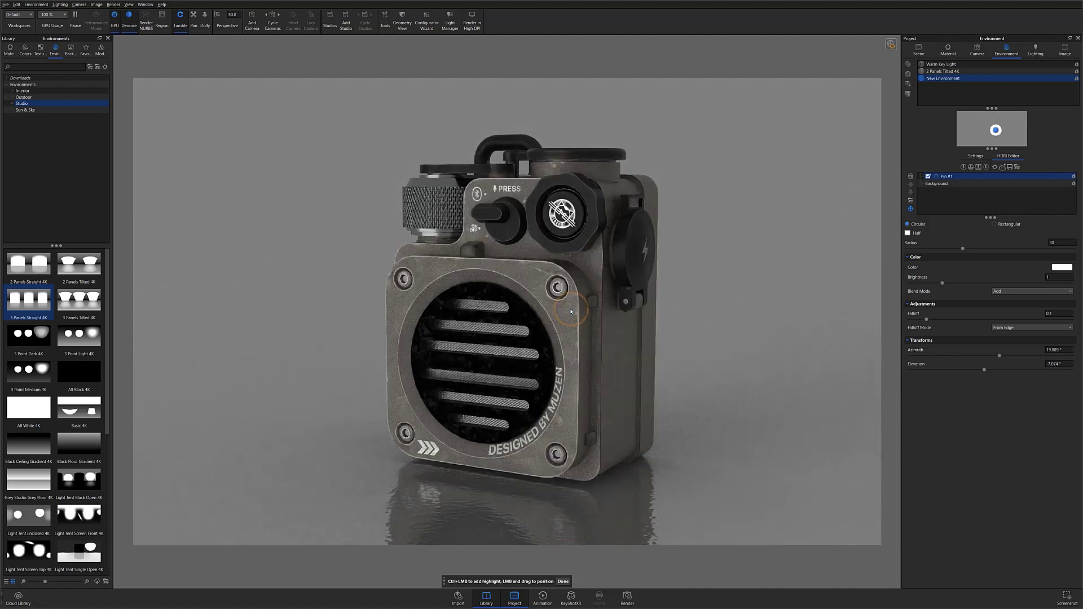
pyautogui.click(602, 152)
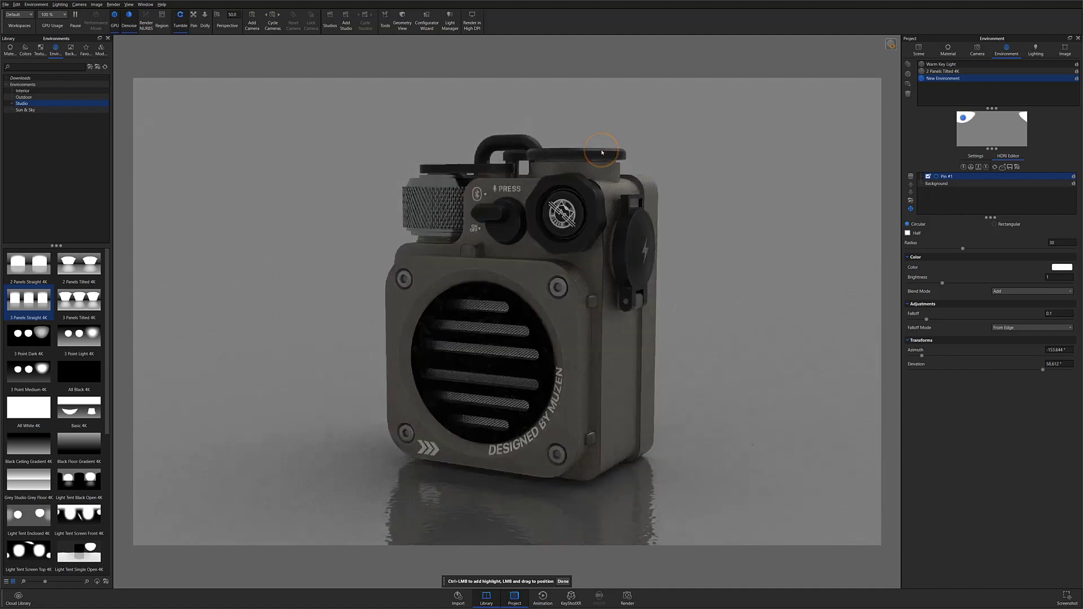
pyautogui.click(619, 354)
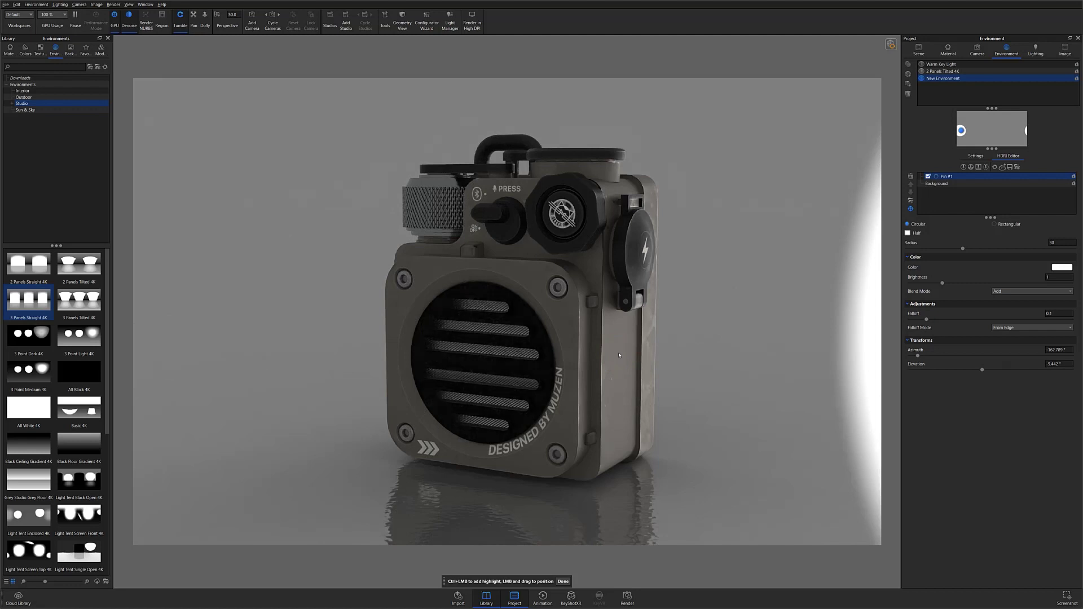
# Add a second circular pin highlighting the speaker's front face at about 22.1° azimuth and -5.8° elevation, and end highlight placement
pyautogui.click(962, 167)
pyautogui.hotkey('ctrl', 'h')
pyautogui.click(533, 287)
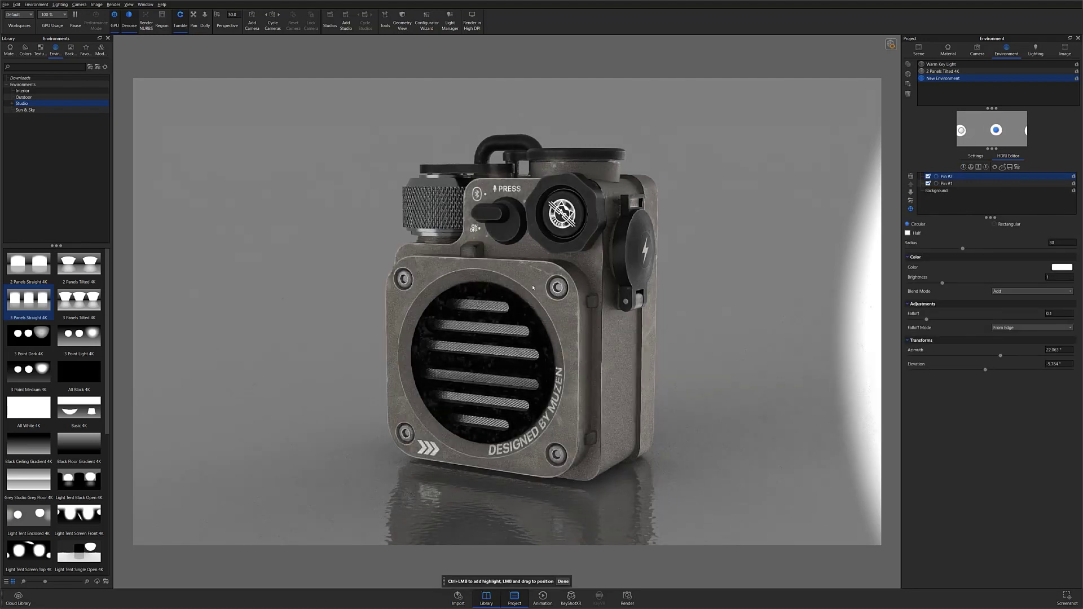
pyautogui.click(911, 209)
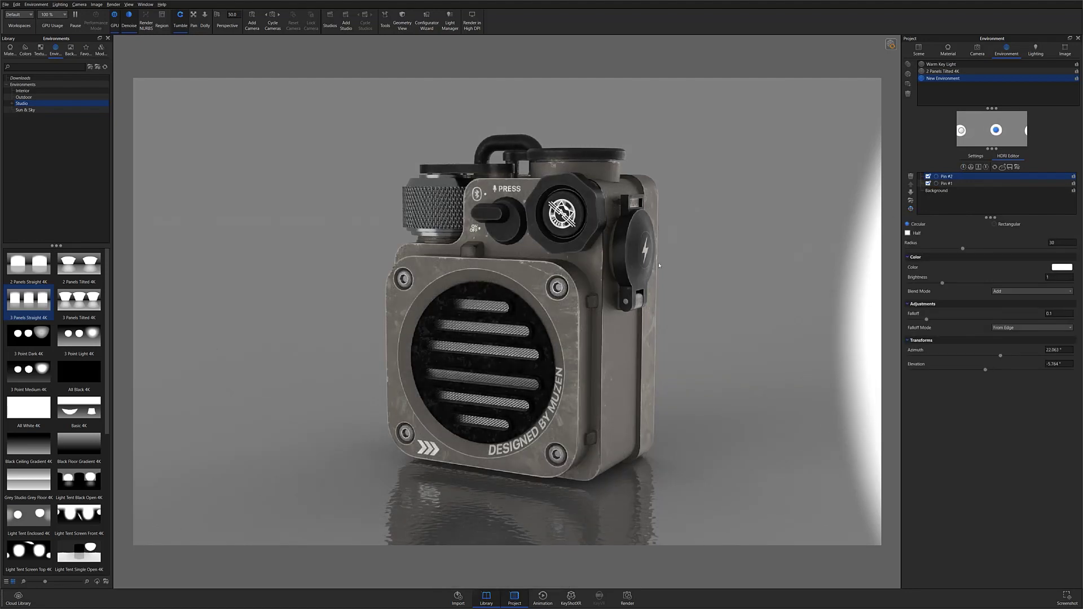
# Add a third circular pin and place its highlight at about 153.2° azimuth and 45.2° elevation
pyautogui.moveTo(705, 243); pyautogui.dragTo(649, 384)
pyautogui.click(963, 166)
pyautogui.click(910, 209)
pyautogui.moveTo(608, 236); pyautogui.dragTo(641, 267)
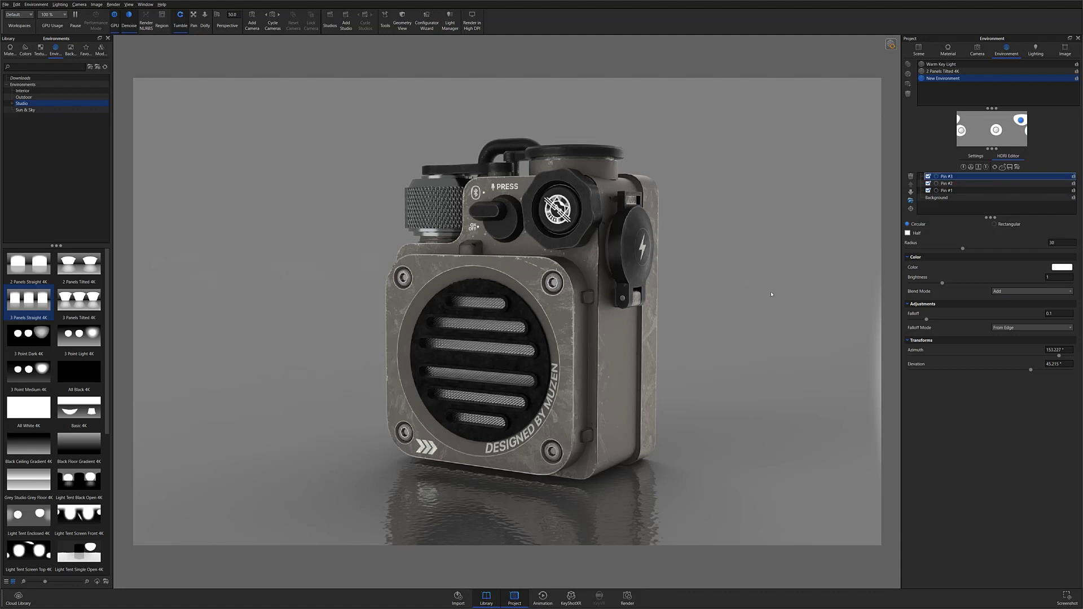
# Raise the third pin's brightness to about 4.11 and move its highlight to the top cap, at about -153.1° azimuth and 72.8° elevation
pyautogui.doubleClick(955, 177)
pyautogui.moveTo(942, 284); pyautogui.dragTo(996, 285)
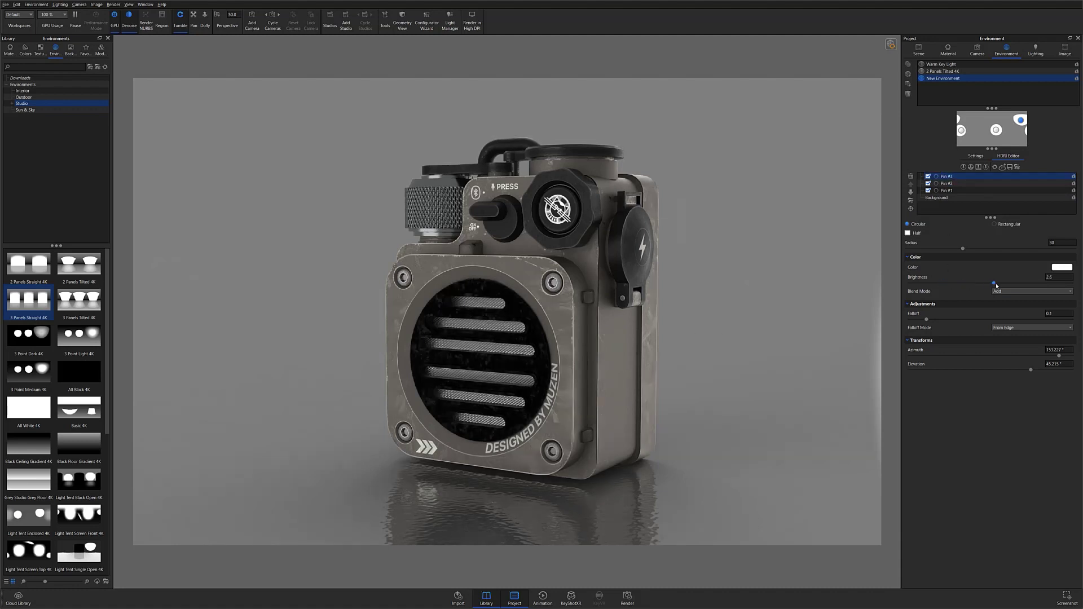
pyautogui.click(911, 208)
pyautogui.click(563, 148)
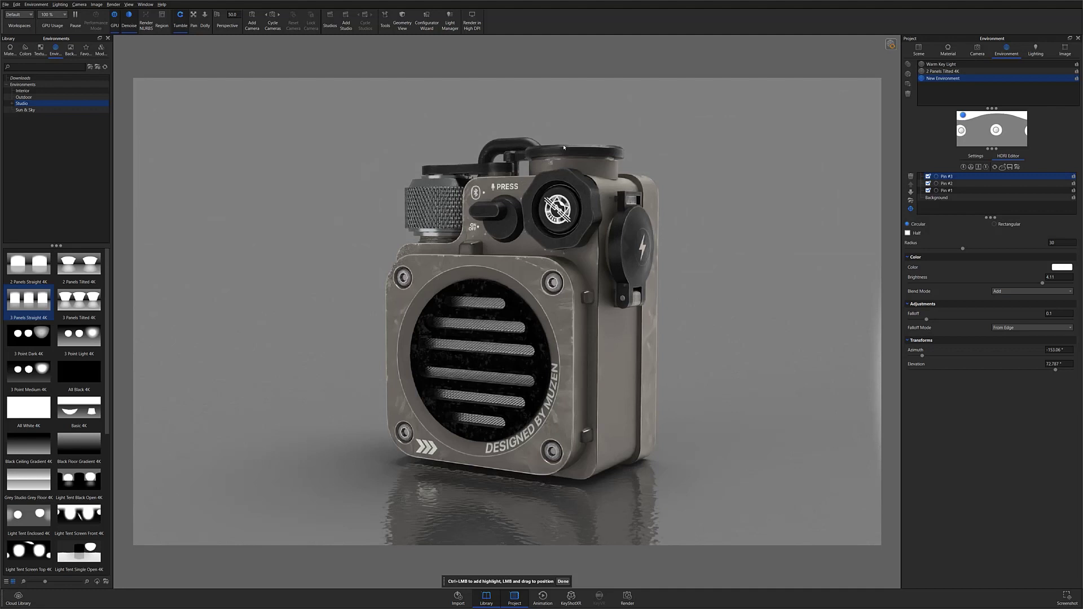
# Set the second pin's brightness to 3 and adjust the third pin's brightness
pyautogui.click(947, 183)
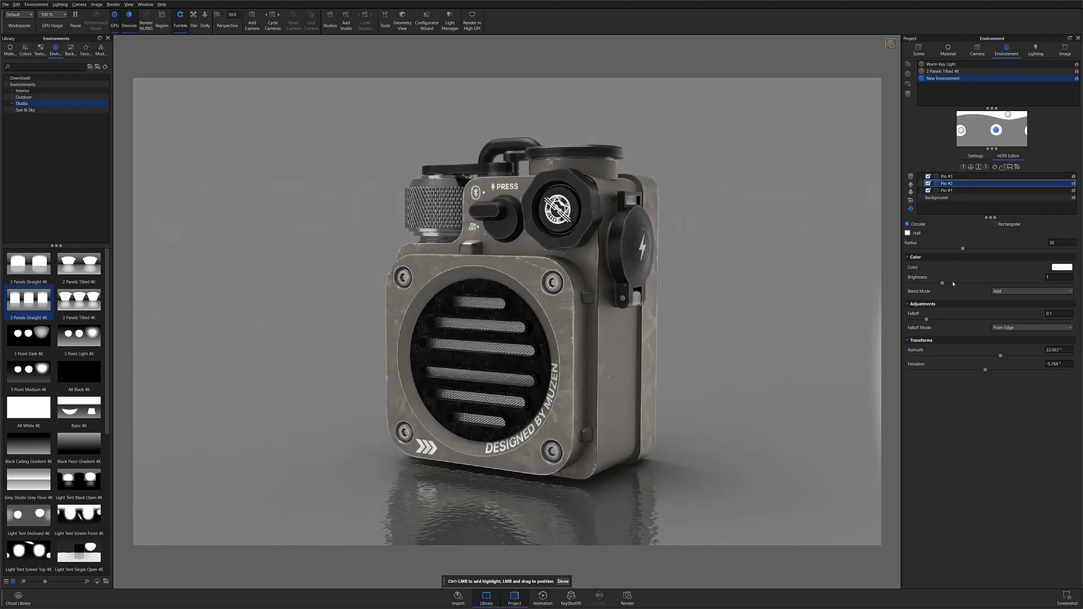
pyautogui.doubleClick(1053, 277)
pyautogui.write('3')
pyautogui.press('Return')
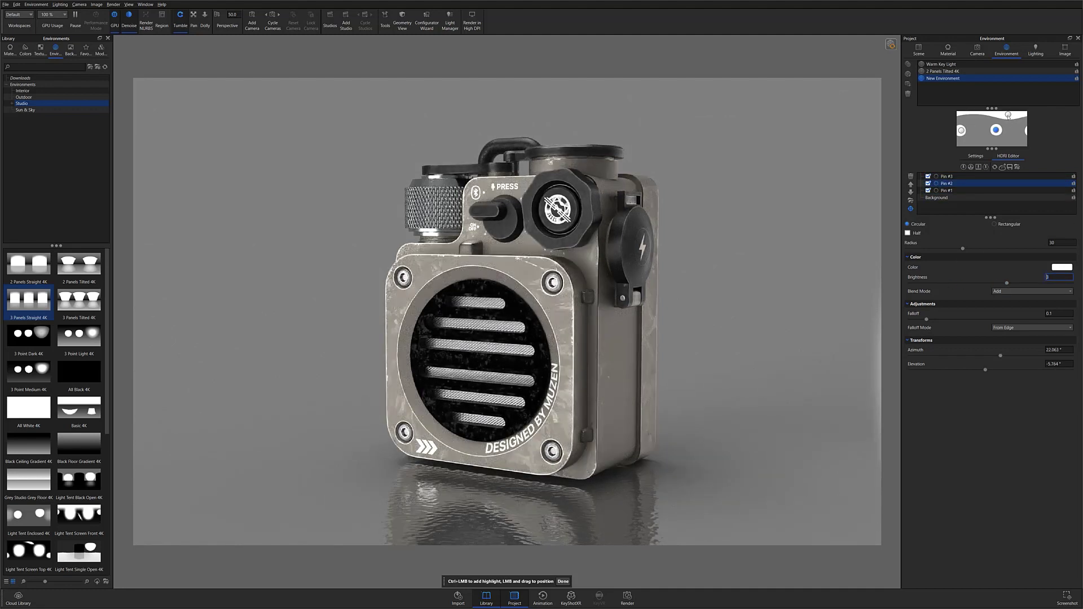
pyautogui.click(1004, 176)
pyautogui.doubleClick(1052, 276)
pyautogui.write('5')
pyautogui.press('Return')
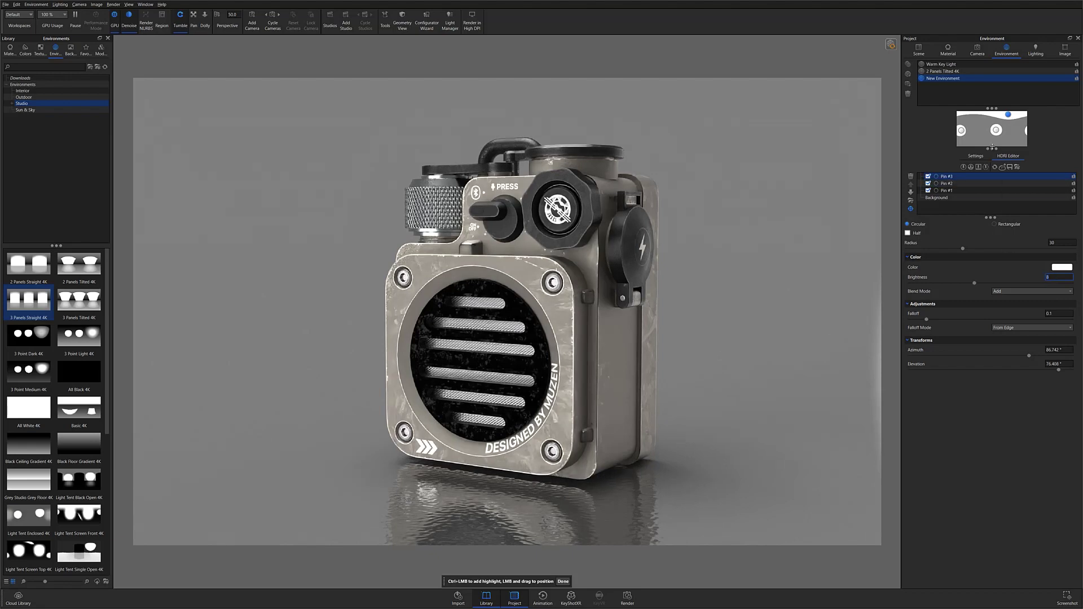
# Set the brightness of the first, second and third pins to 1, 4 and 10, and try the Rectangular pin shape
pyautogui.click(961, 131)
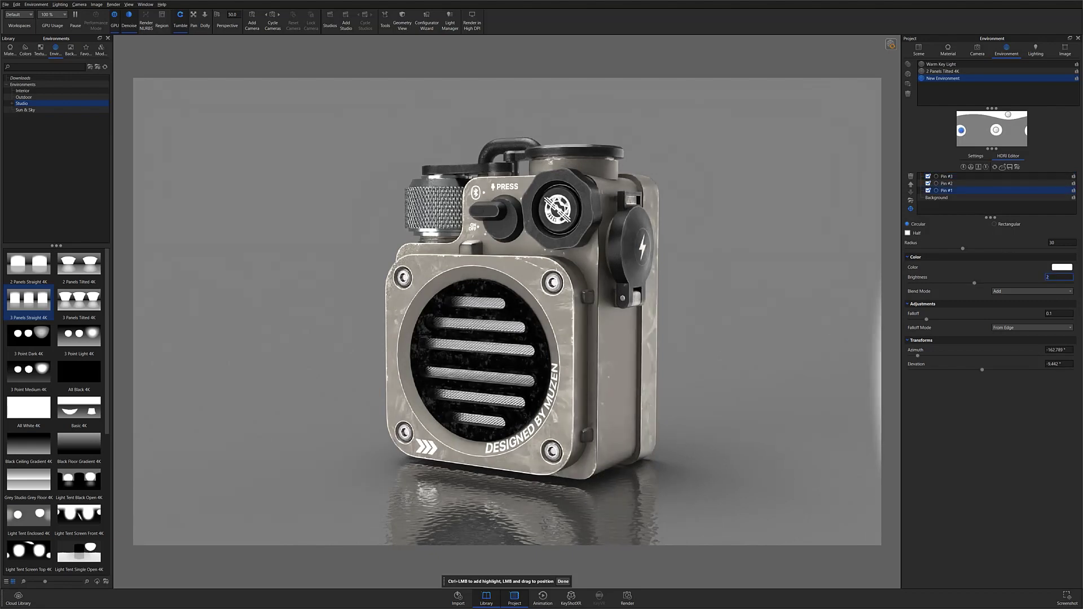
pyautogui.write('1')
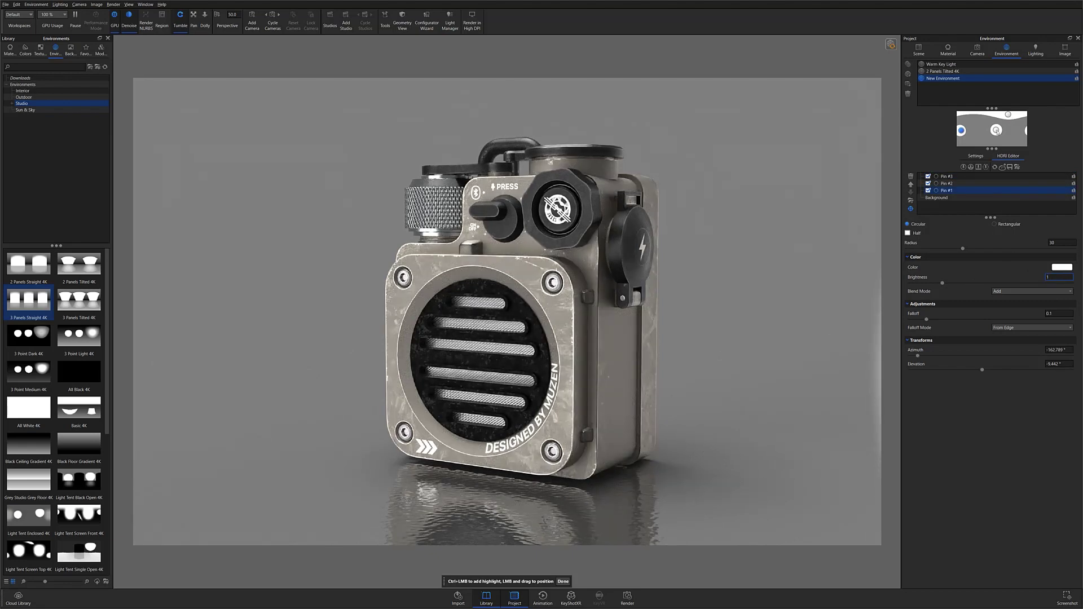
pyautogui.click(996, 130)
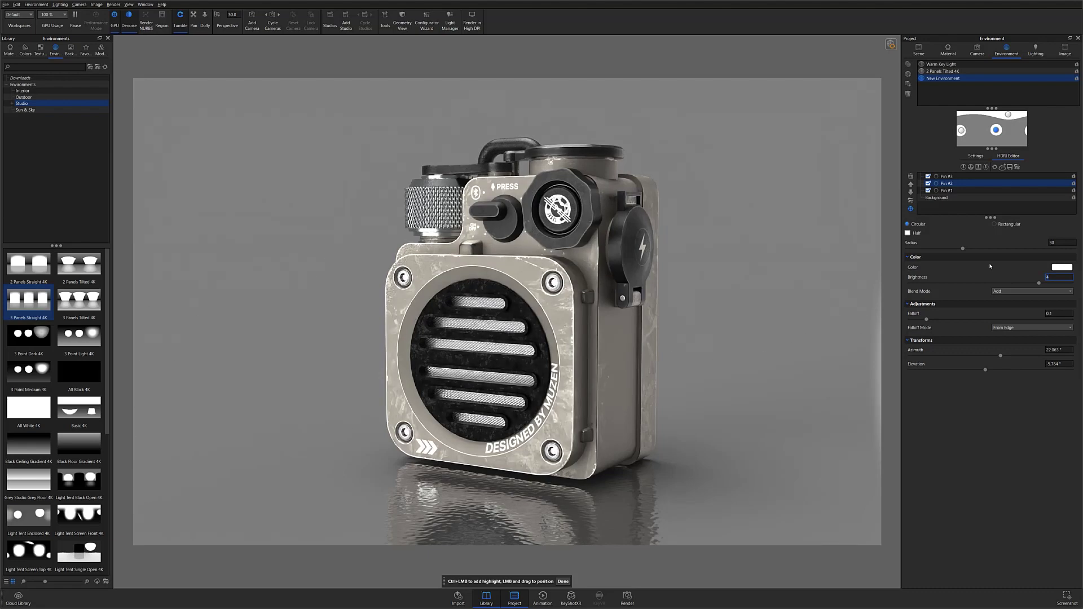
pyautogui.click(1008, 115)
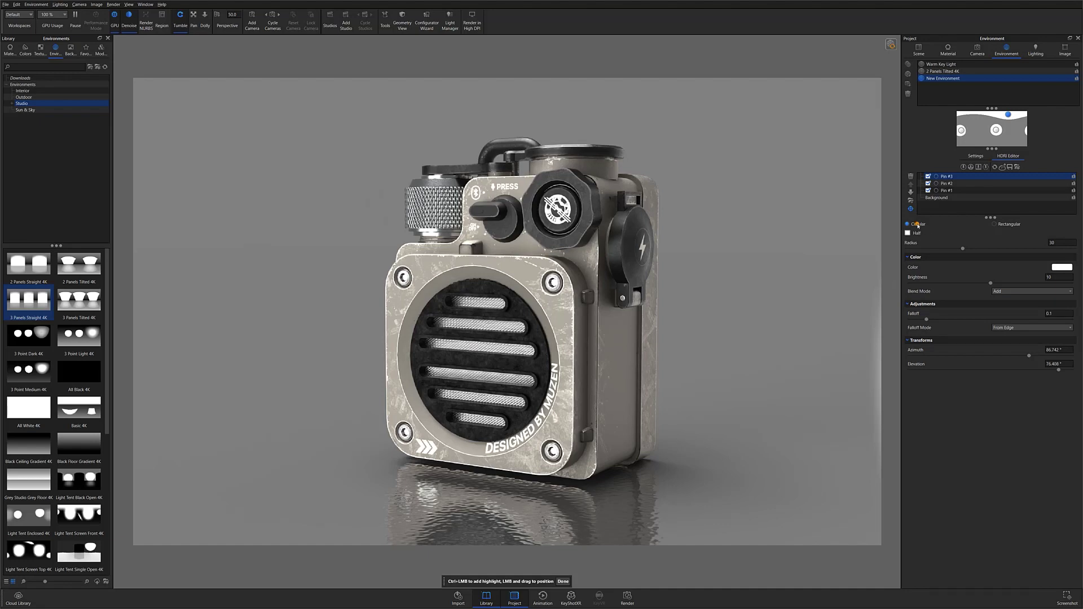
pyautogui.click(1005, 225)
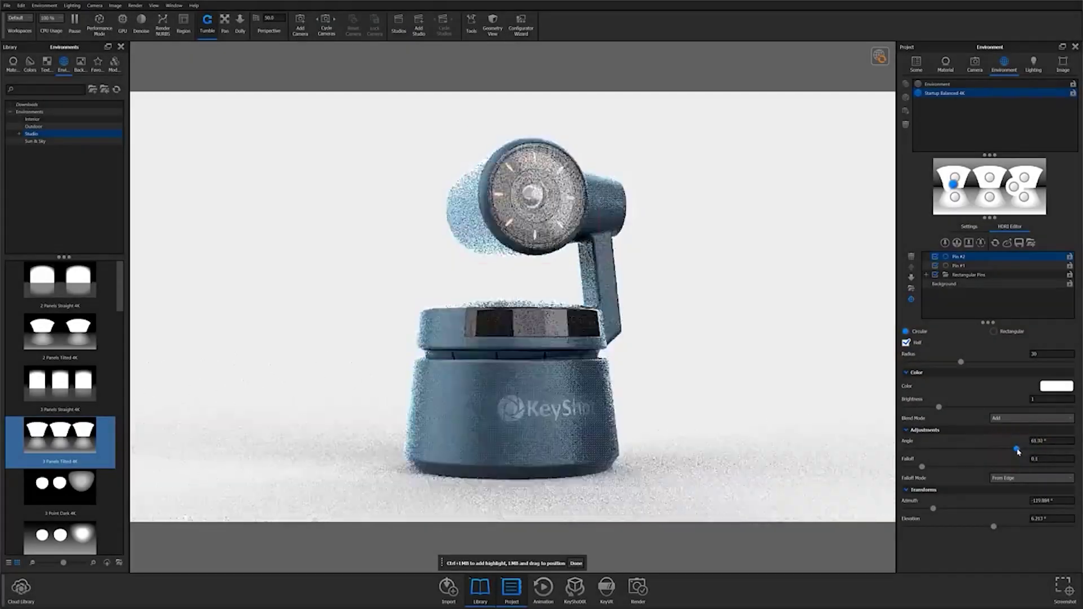
# In the camera product scene, increase the half-circle pin's brightness and open its color for editing
pyautogui.moveTo(938, 407); pyautogui.dragTo(978, 407)
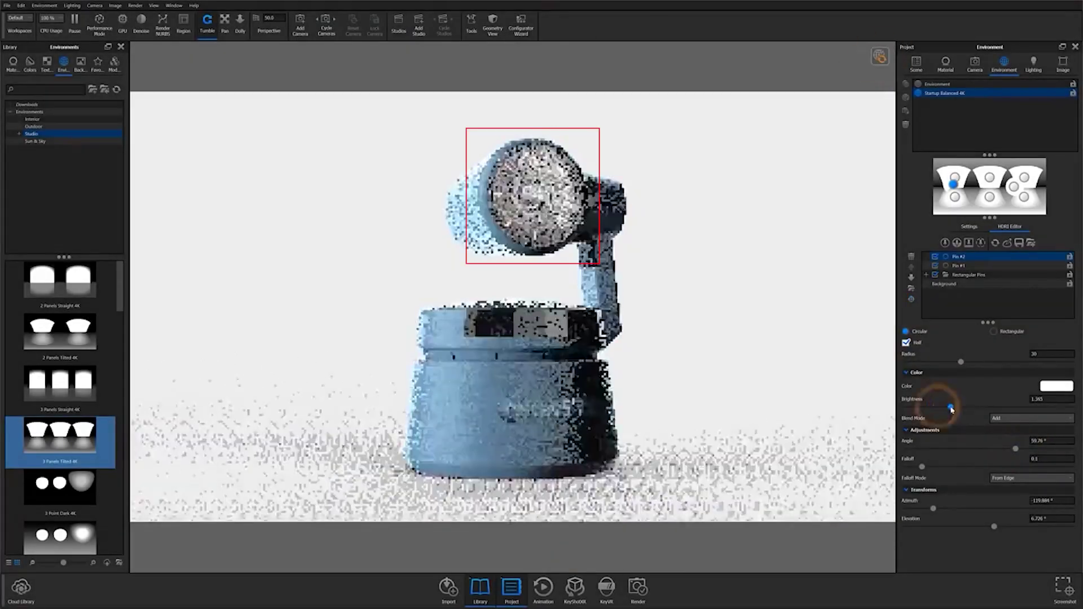
pyautogui.click(1057, 386)
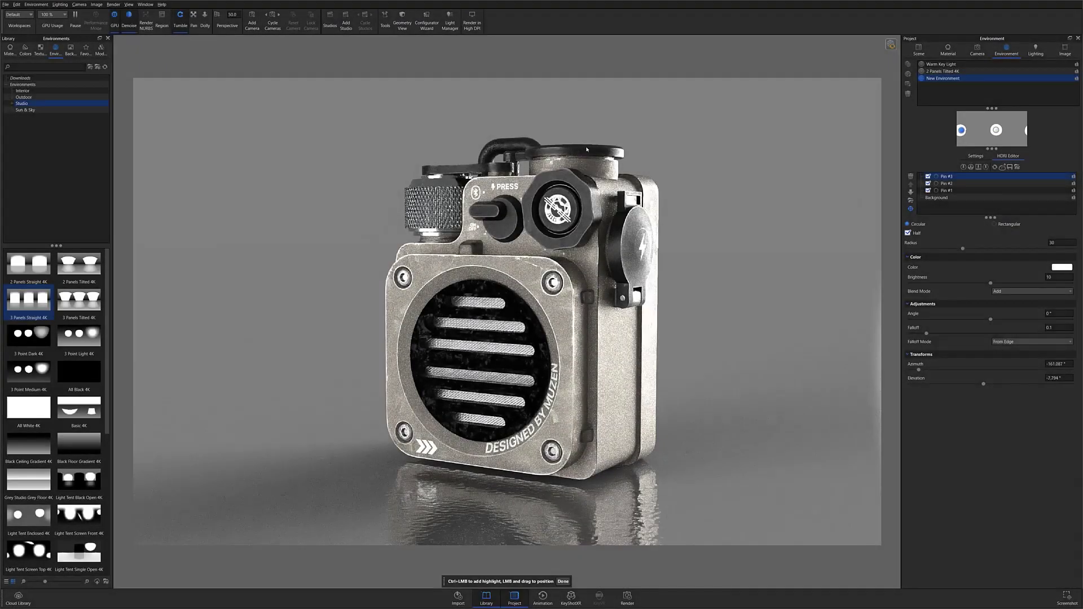
# Aim the speaker scene's half-circle third pin at the top cap, at about -153.1° azimuth and 73.8° elevation, and end highlight placement
pyautogui.press('Escape')
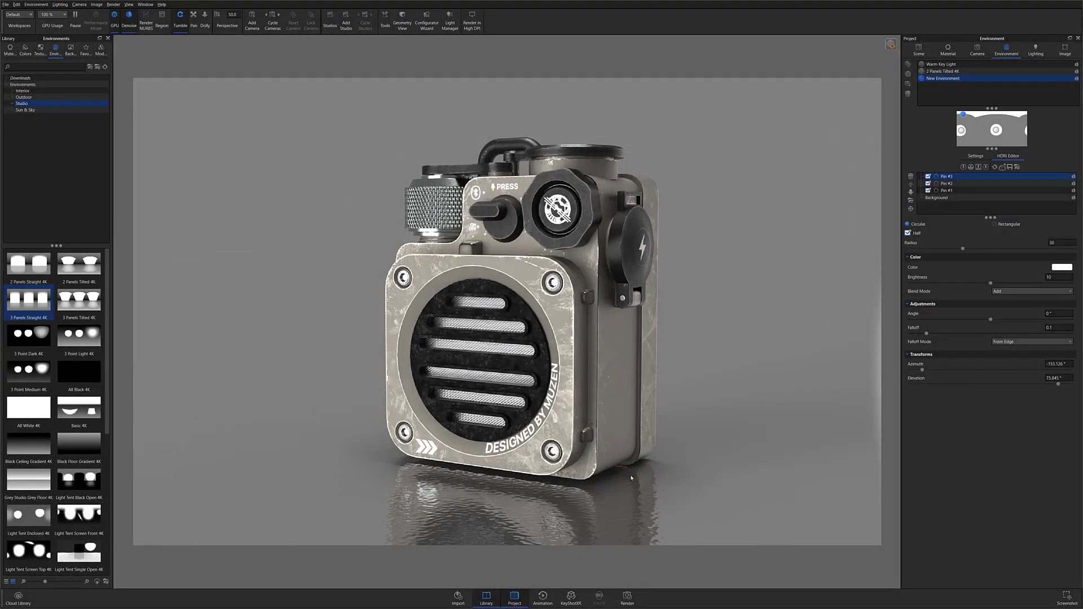
pyautogui.moveTo(585, 148)
pyautogui.mouseDown()
pyautogui.moveTo(555, 141)
pyautogui.moveTo(584, 138)
pyautogui.mouseUp()
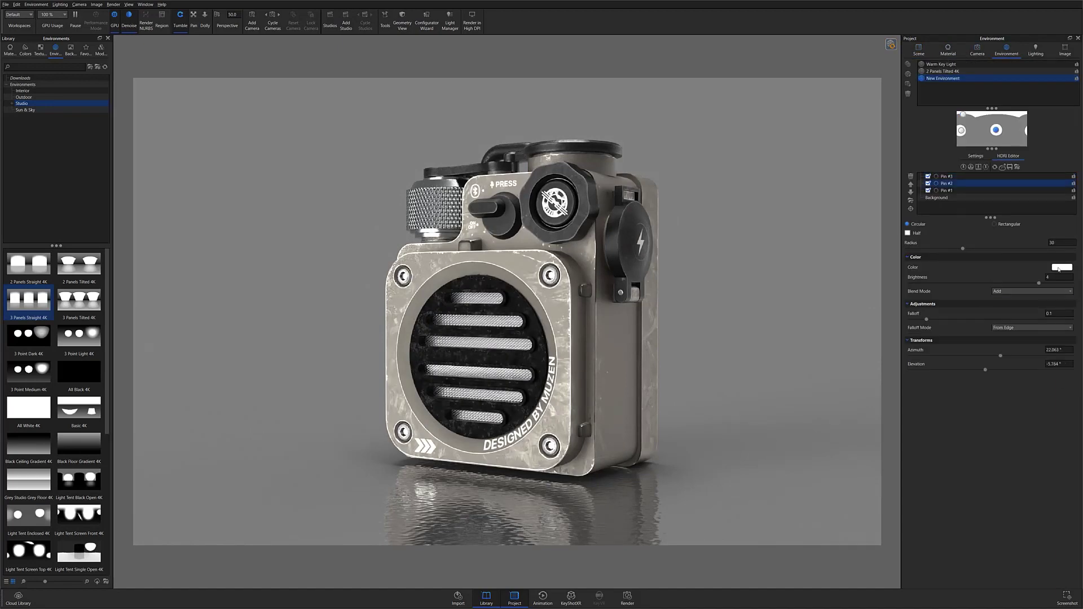
# Give the first pin a cool lavender tint using the color temperature
pyautogui.click(946, 190)
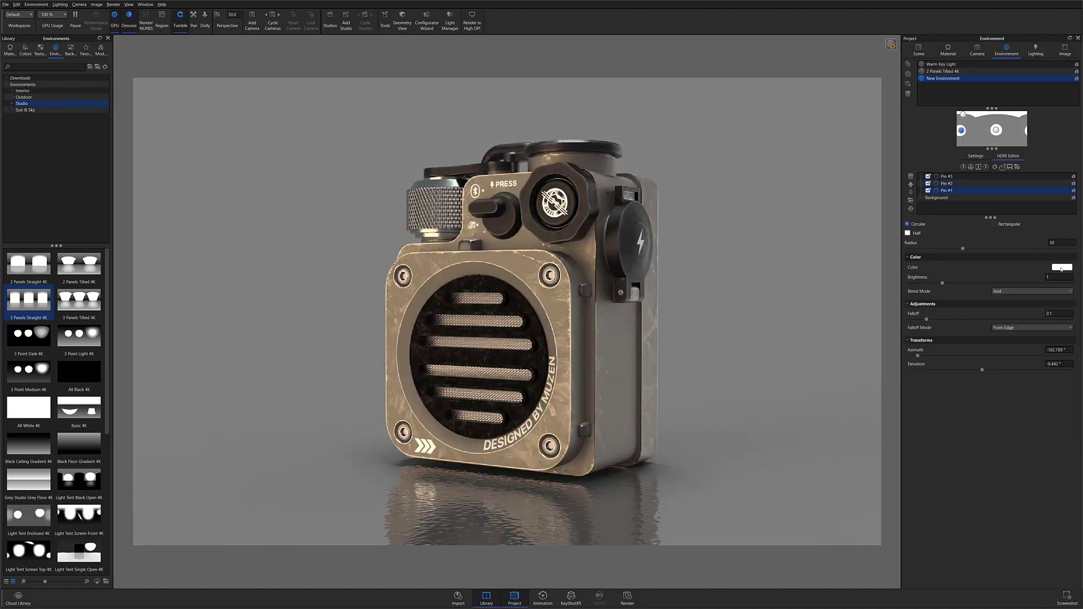
pyautogui.click(1062, 267)
pyautogui.click(1058, 356)
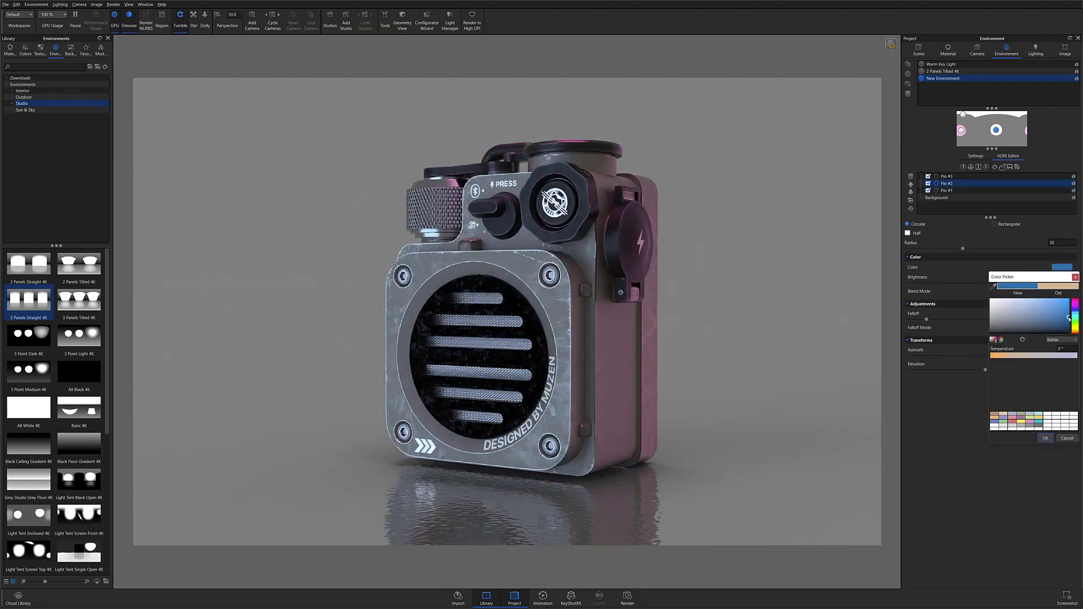
# Cancel the blue trial color on the second pin and undo the first pin's pink tint
pyautogui.click(1059, 440)
pyautogui.hotkey('ctrl', 'z')
# Change the color of the half-circle third pin to blue
pyautogui.click(947, 176)
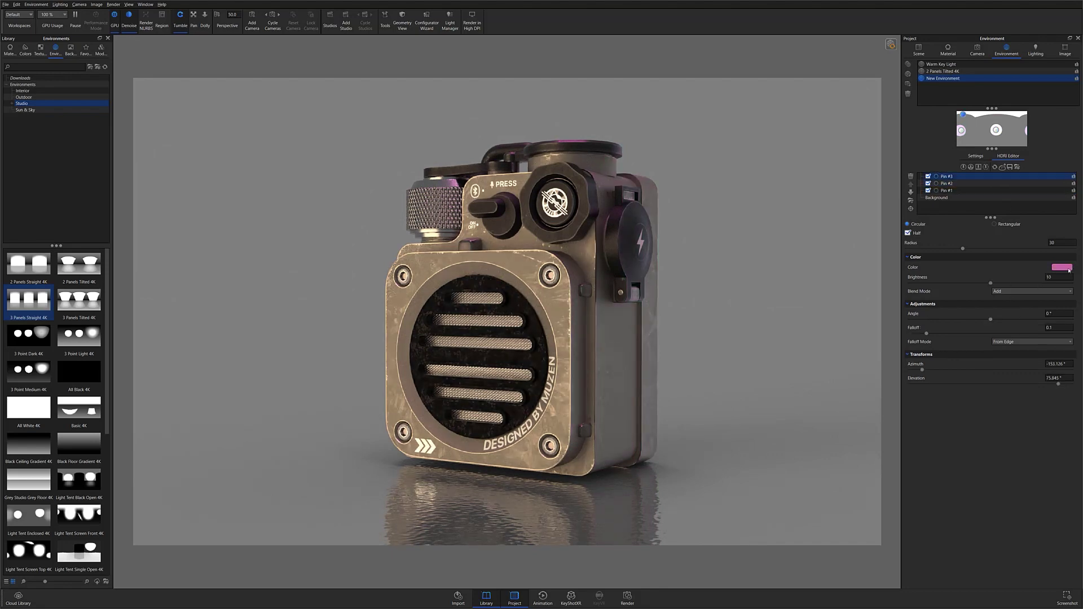
pyautogui.click(1061, 267)
pyautogui.click(1075, 310)
pyautogui.click(1046, 300)
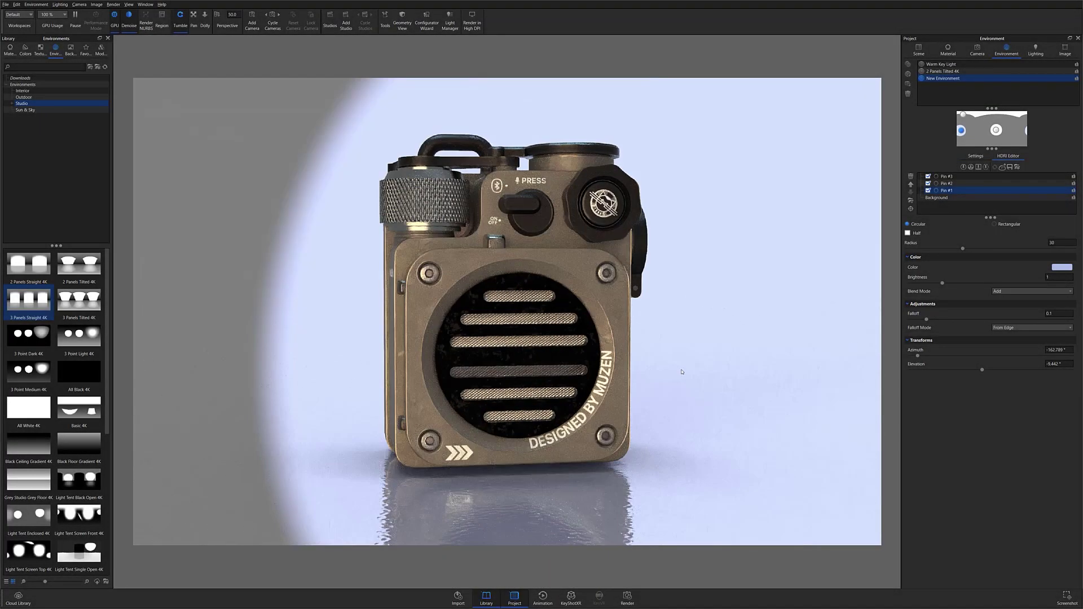
# Examine the lighting environment around the speaker from other angles and from far outside the dome
pyautogui.moveTo(682, 372); pyautogui.dragTo(654, 429)
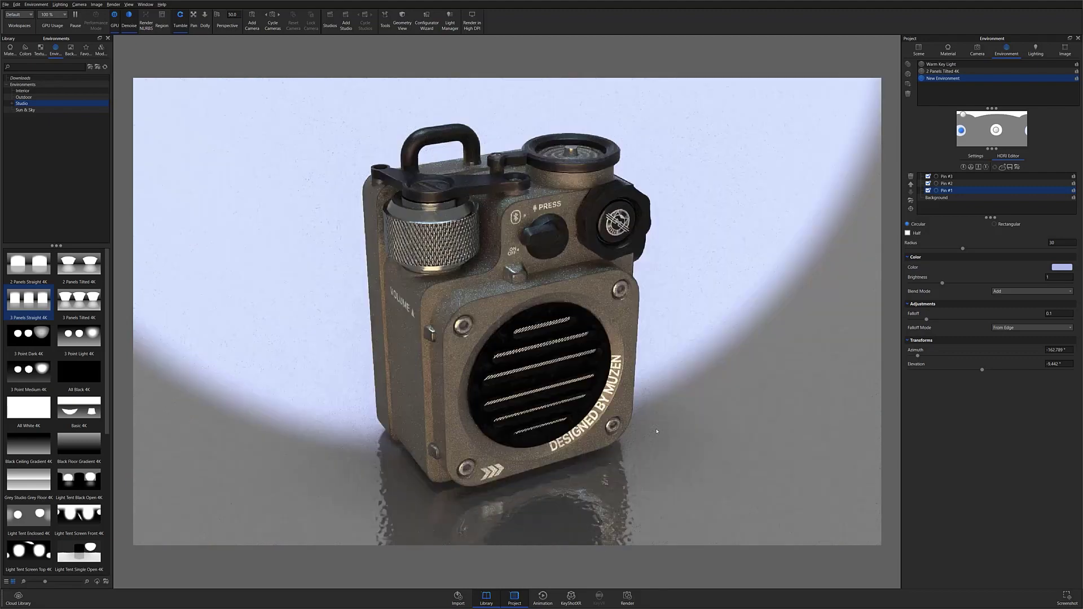
pyautogui.scroll(-10, 655, 429)
pyautogui.scroll(-5, 662, 427)
pyautogui.moveTo(570, 387); pyautogui.dragTo(406, 374)
pyautogui.moveTo(728, 375); pyautogui.dragTo(538, 351)
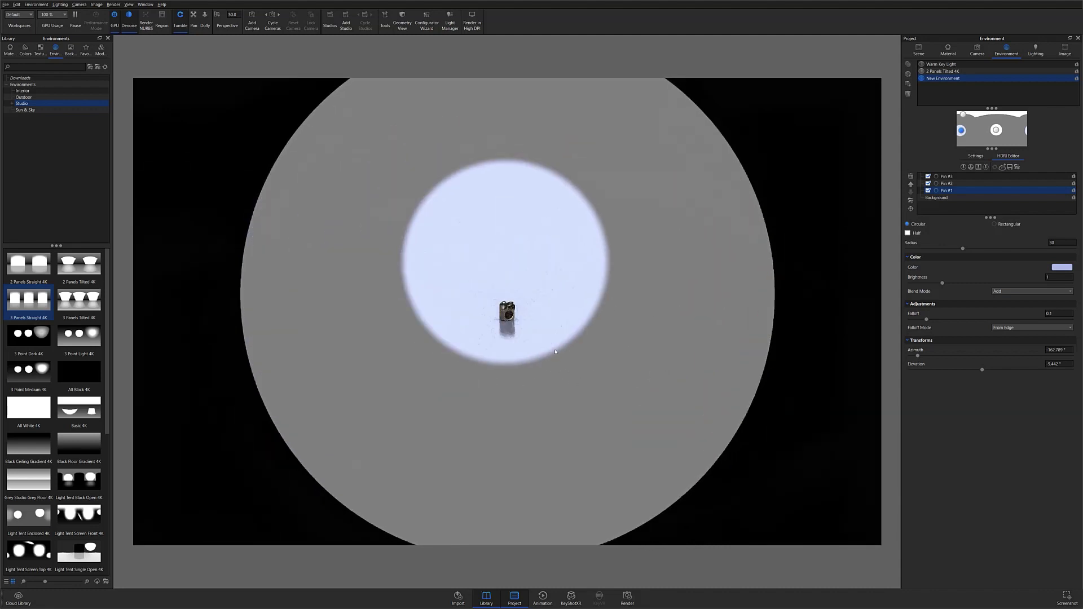
pyautogui.scroll(6, 538, 350)
pyautogui.scroll(3, 591, 340)
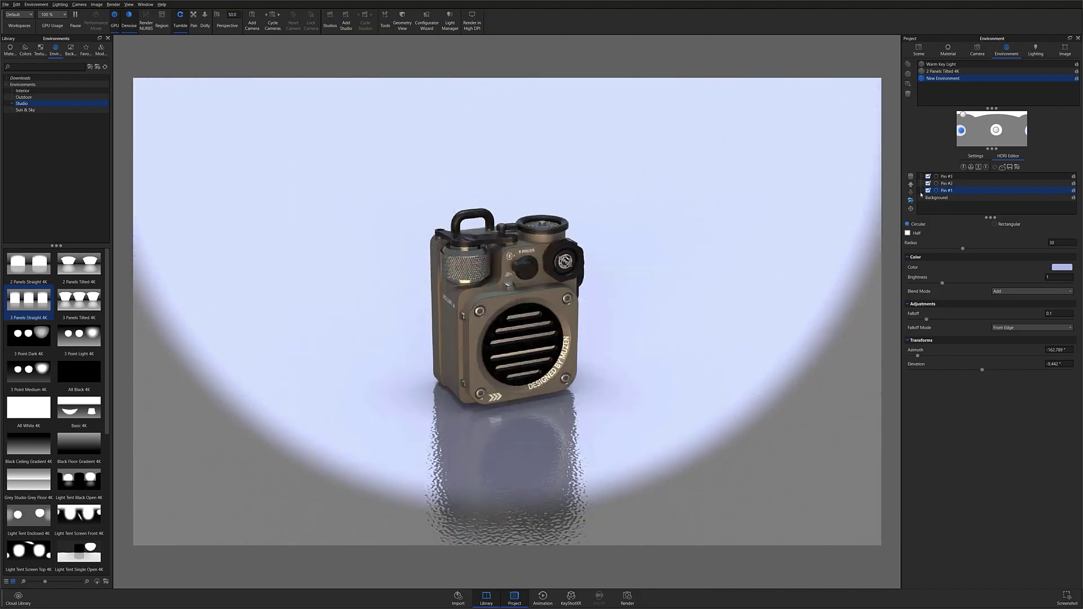
# Switch the environment background to a solid color, try red and green, and keep it black
pyautogui.click(971, 156)
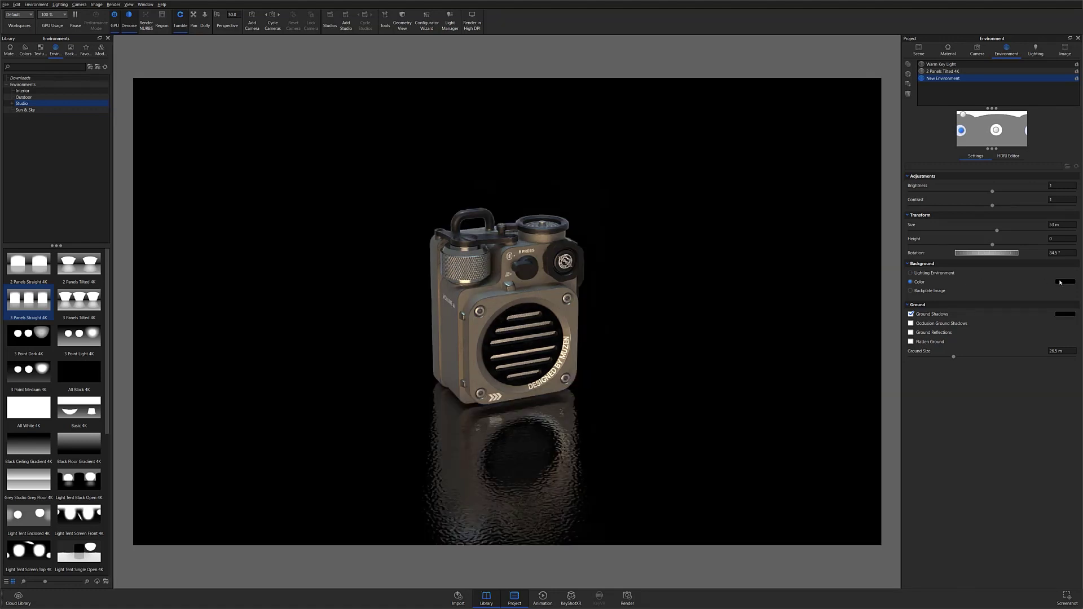
pyautogui.click(1061, 282)
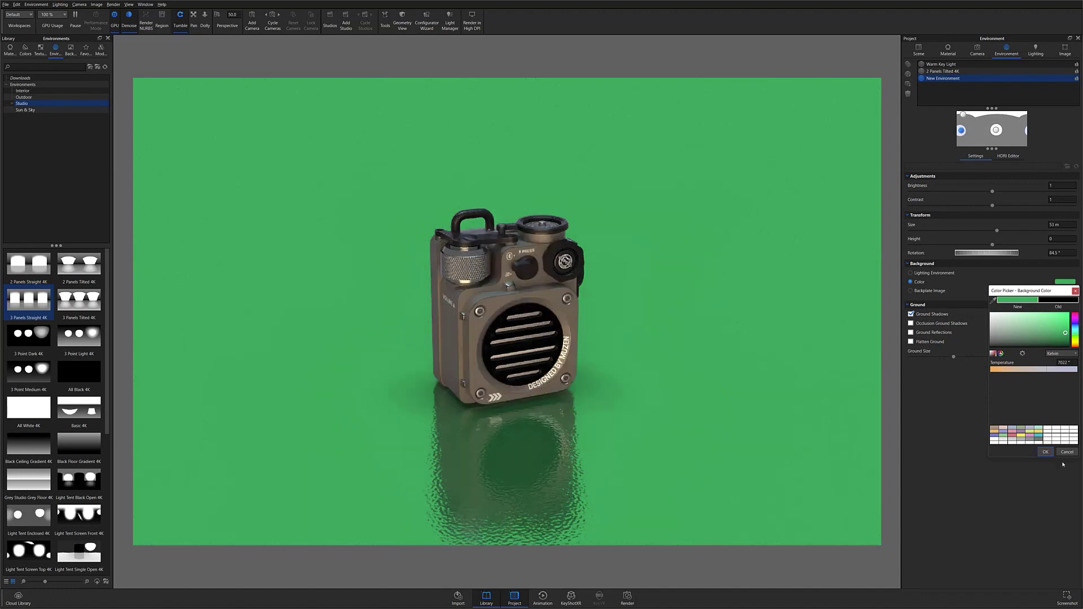
pyautogui.click(1066, 452)
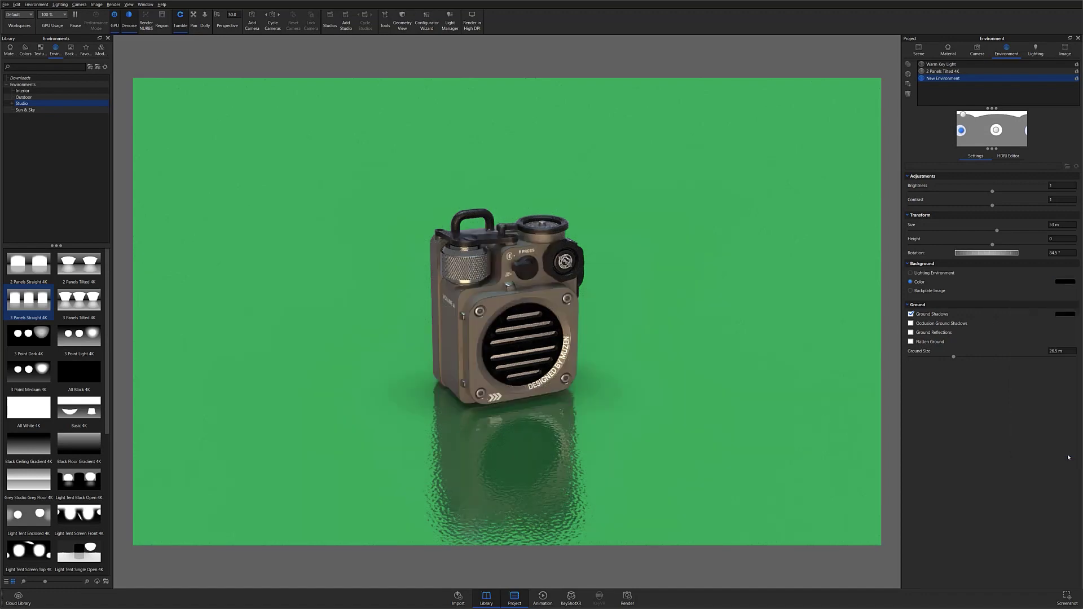
# Enable depth of field on the free camera and pick a focal point on the speaker's front edge, about 13.35 m away
pyautogui.moveTo(657, 460); pyautogui.dragTo(577, 411)
pyautogui.scroll(6, 531, 412)
pyautogui.scroll(-3, 581, 403)
pyautogui.click(979, 50)
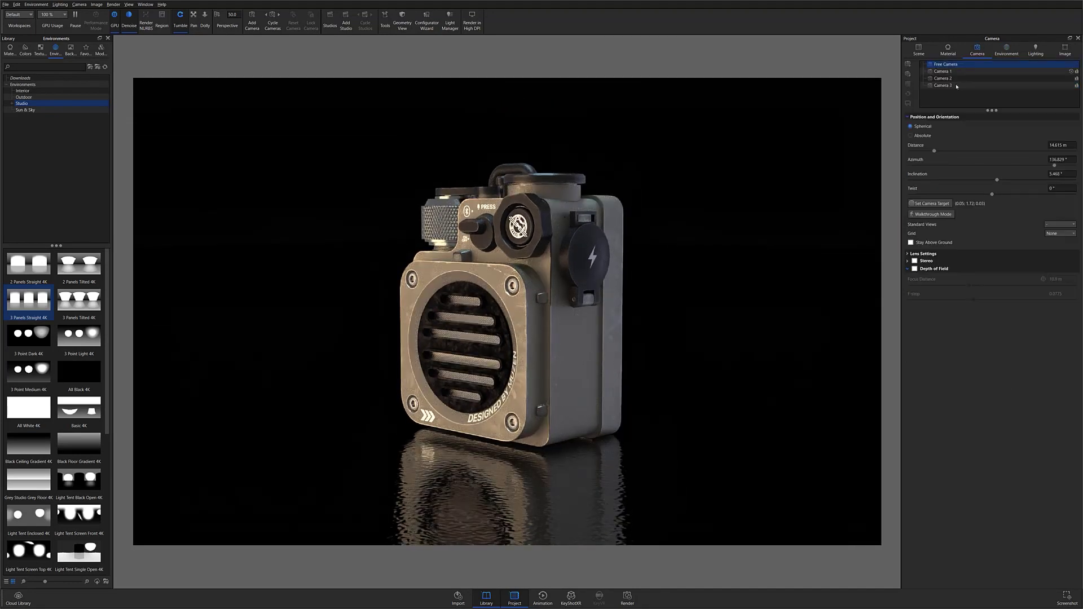
pyautogui.click(915, 269)
pyautogui.click(1043, 279)
pyautogui.click(515, 319)
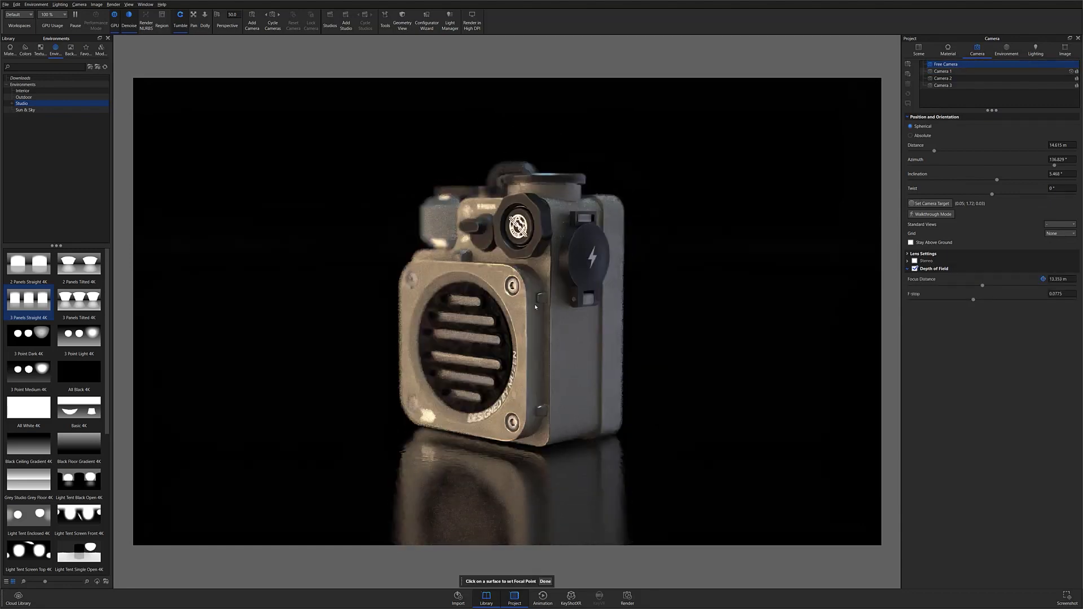
# Move the camera closer, pick a new focal point near the front corner at about 9.11 m, and end focal point selection
pyautogui.scroll(3, 515, 319)
pyautogui.moveTo(515, 319); pyautogui.dragTo(544, 286)
pyautogui.click(543, 270)
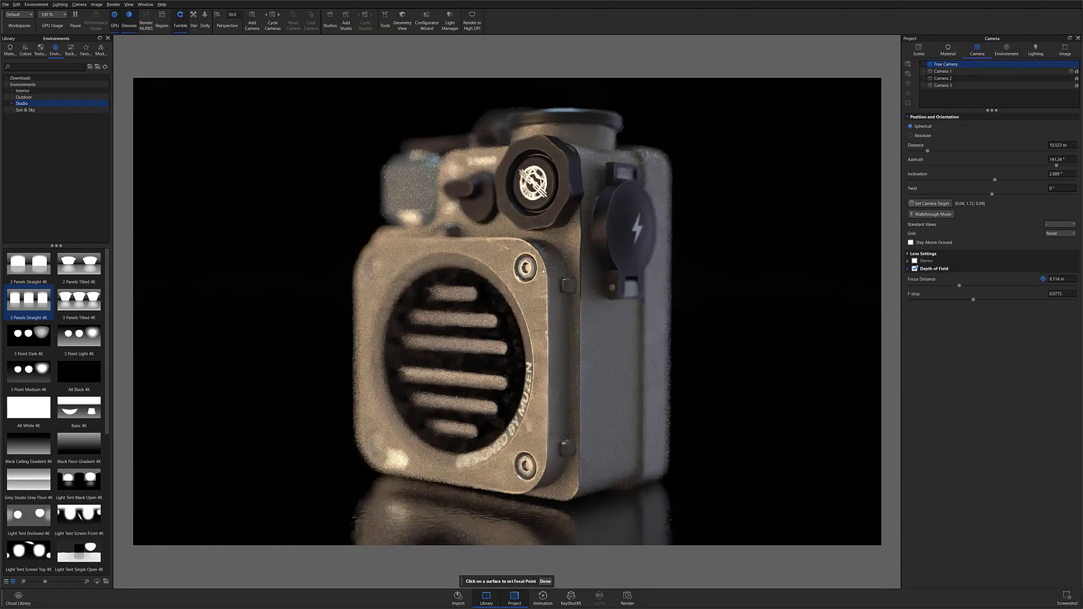
pyautogui.click(545, 581)
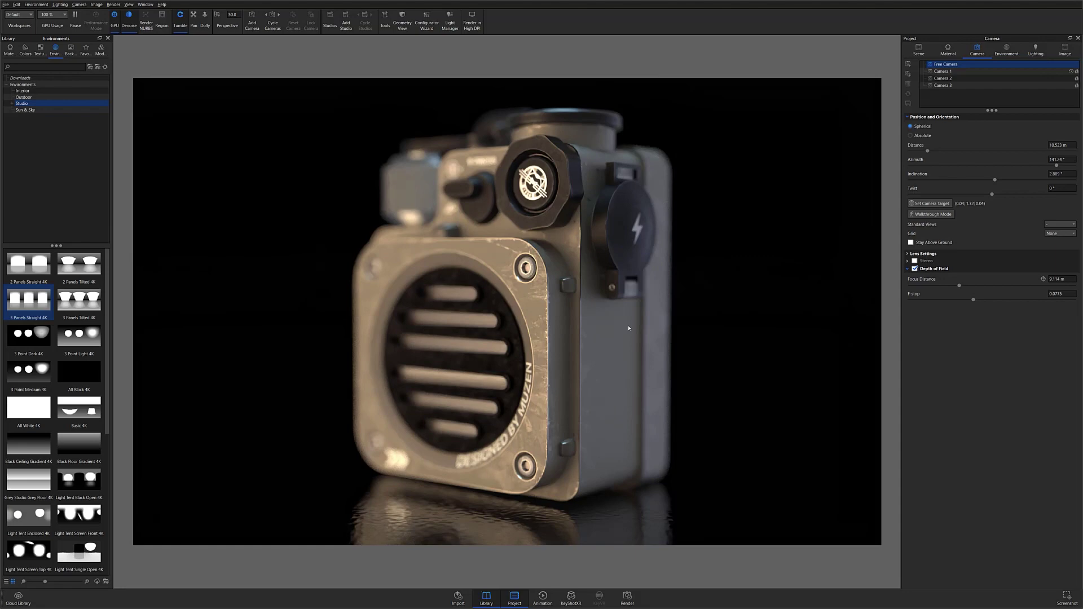